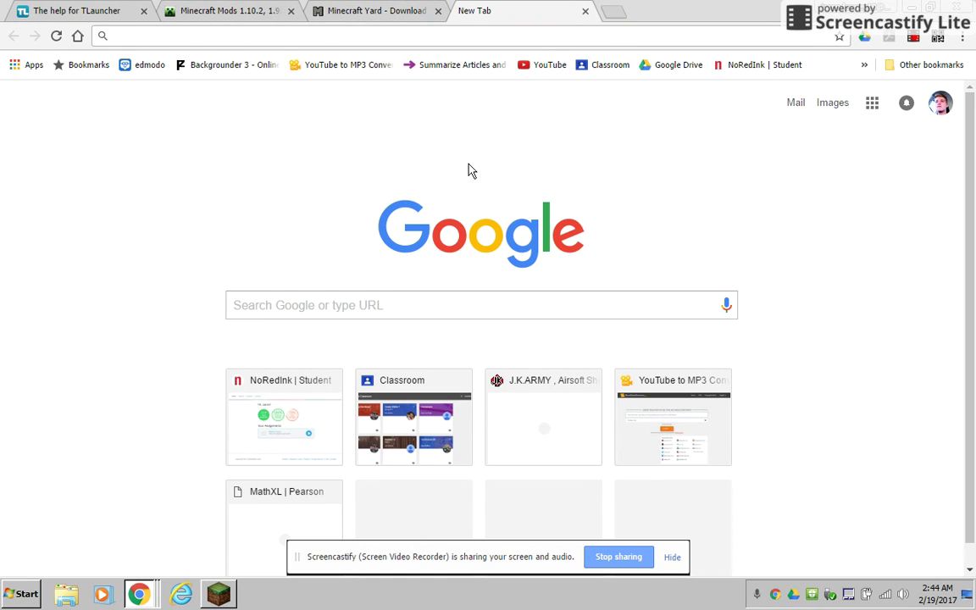
- Switch to TLauncher and choose OptiFine 1.11.2 as the game version
{"action": "left_click", "coordinate": [225, 598]}
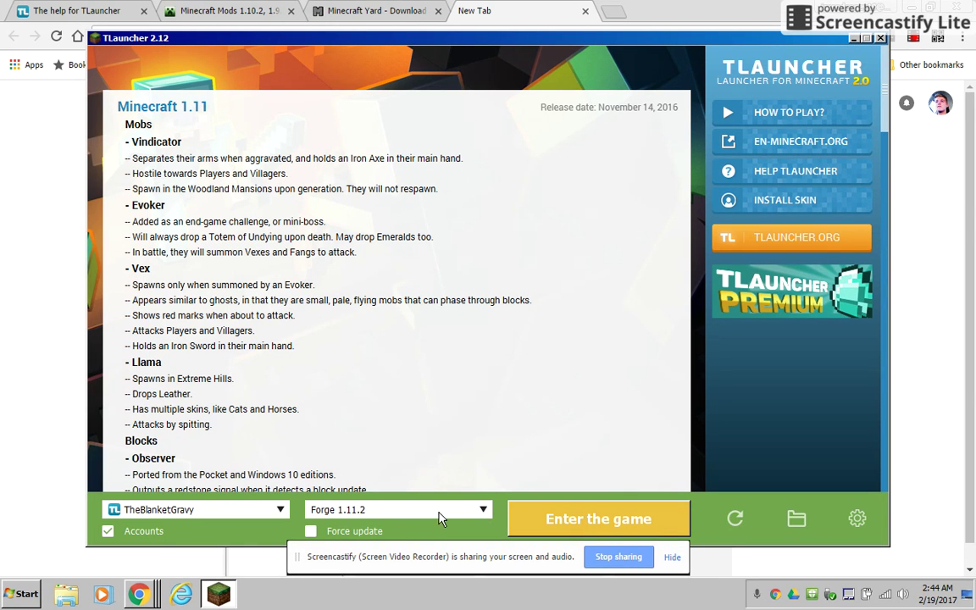
{"action": "left_click", "coordinate": [484, 511]}
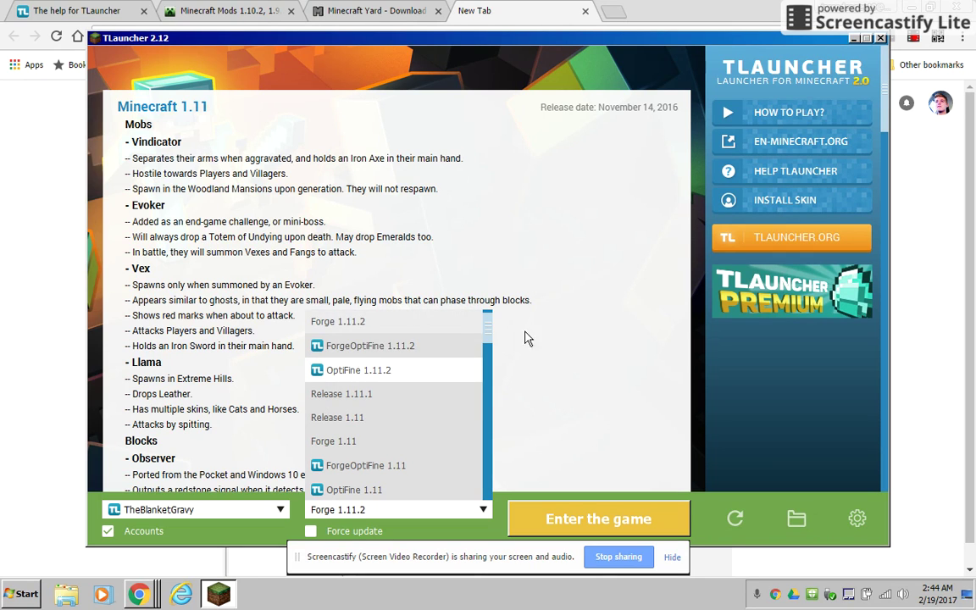
{"action": "left_click", "coordinate": [478, 525]}
{"action": "left_click", "coordinate": [483, 509]}
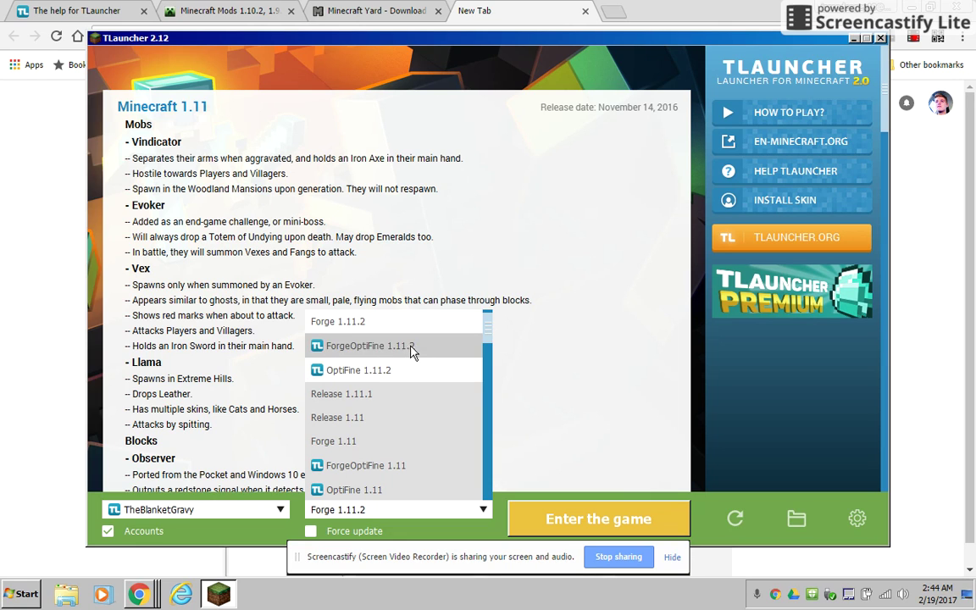
{"action": "scroll", "coordinate": [474, 341], "scroll_direction": "up", "scroll_amount": 1}
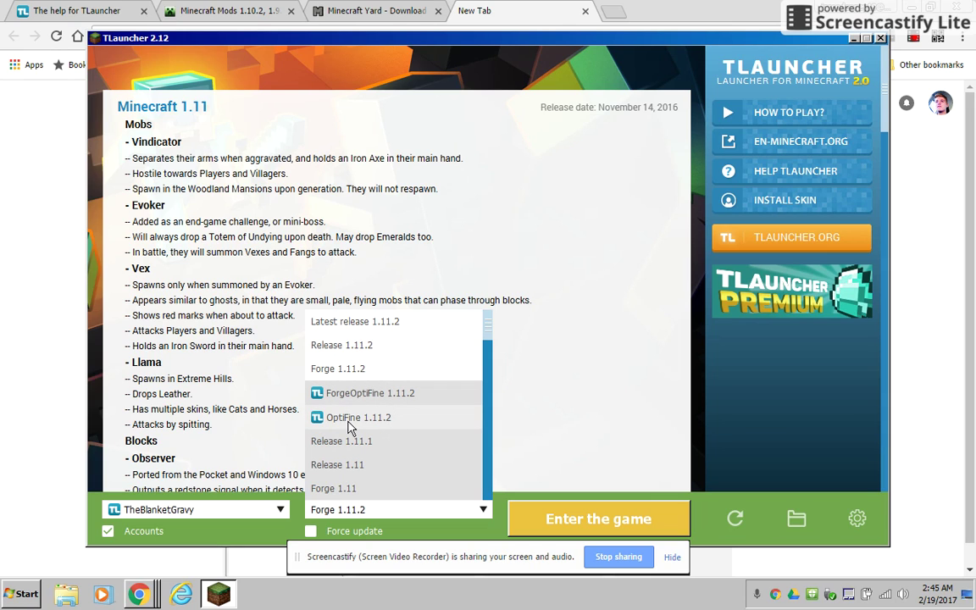
{"action": "left_click", "coordinate": [413, 419]}
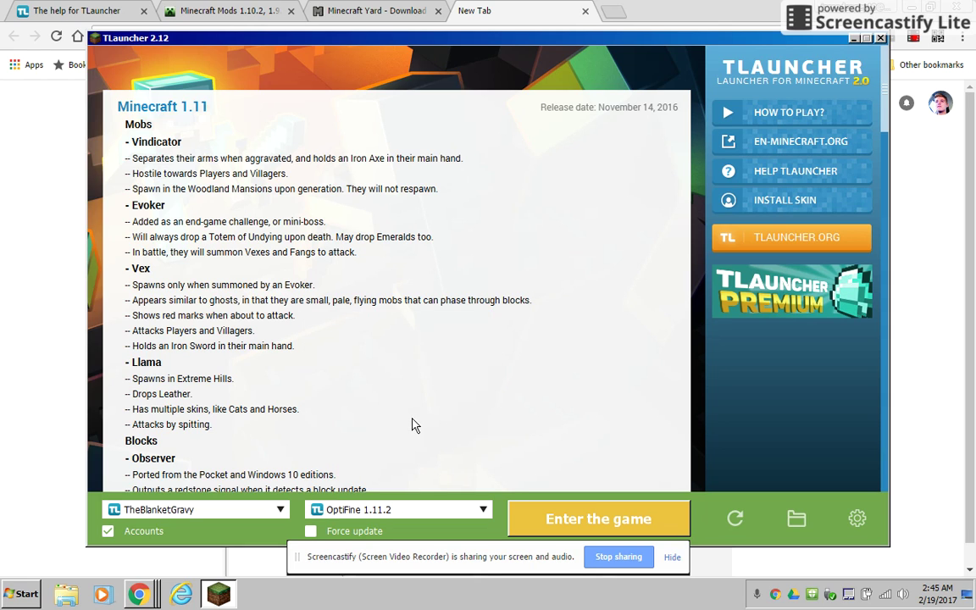
- Open the .minecraft game folder, look through its resourcepacks folder, and close the file window
{"action": "left_click", "coordinate": [798, 523]}
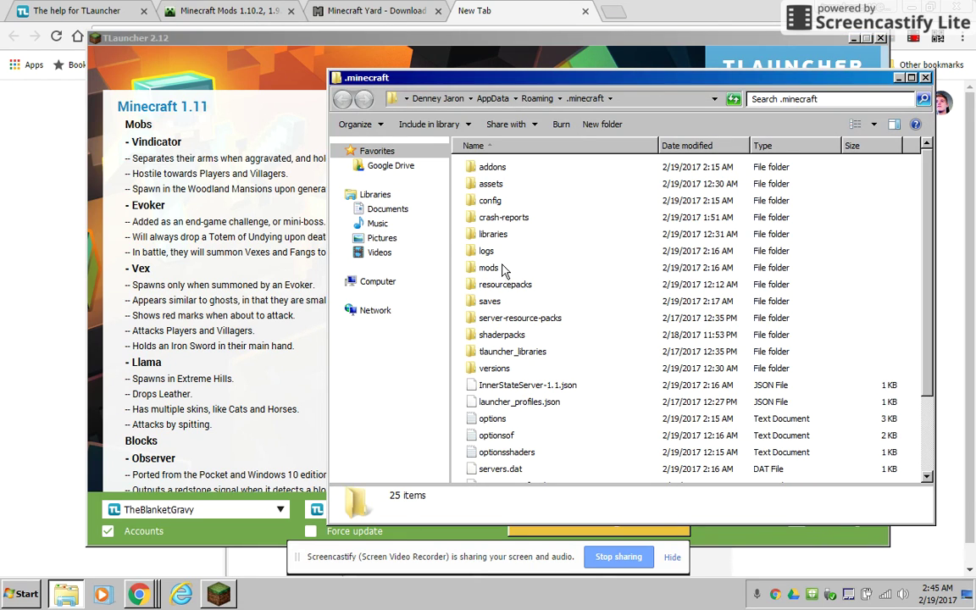
{"action": "double_click", "coordinate": [506, 285]}
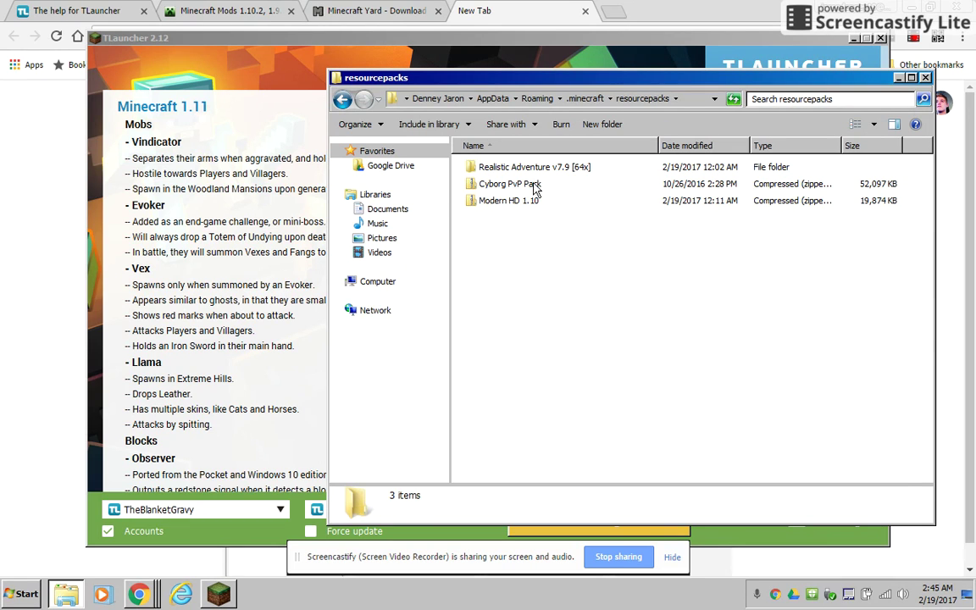
{"action": "left_click", "coordinate": [343, 99]}
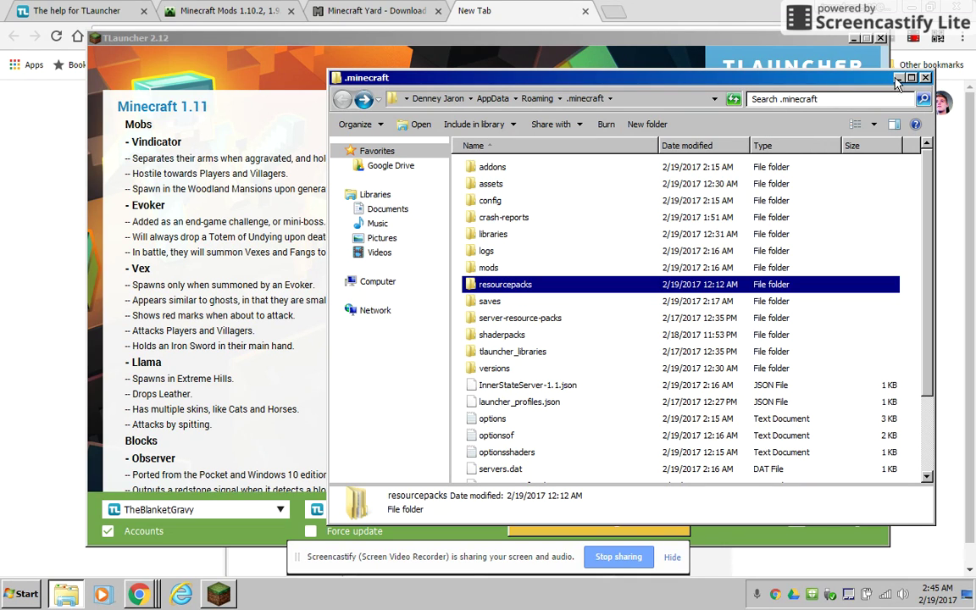
{"action": "left_click", "coordinate": [926, 78]}
- Choose Forge 1.11.2 as the game version and look through the mods folder in the .minecraft directory
{"action": "left_click", "coordinate": [442, 507]}
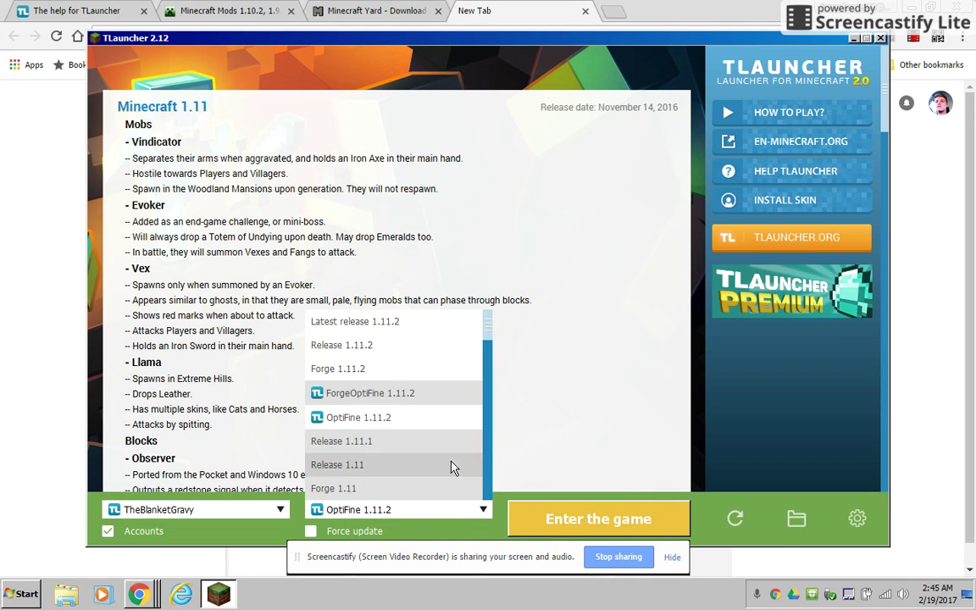
{"action": "left_click", "coordinate": [383, 370]}
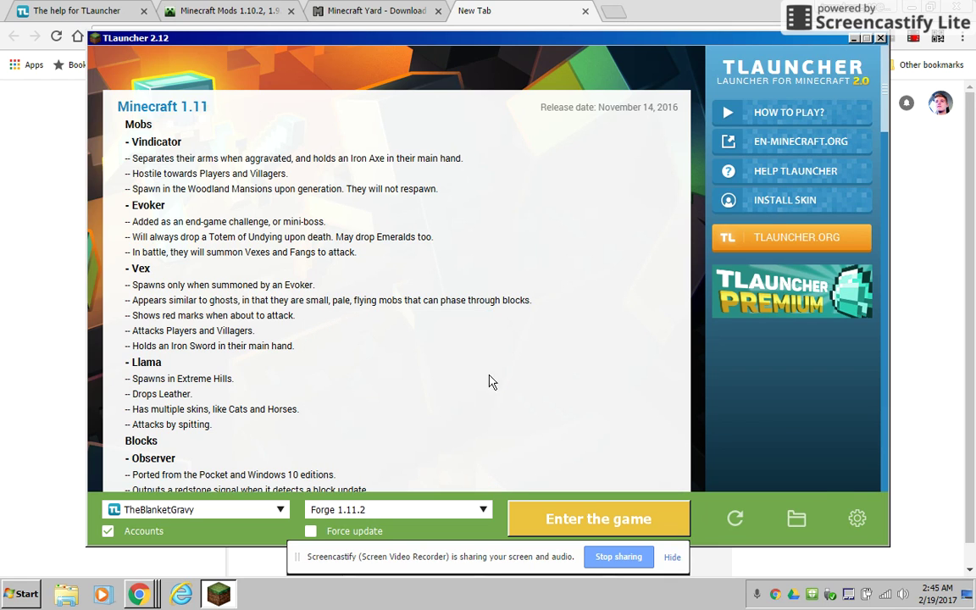
{"action": "left_click", "coordinate": [804, 527]}
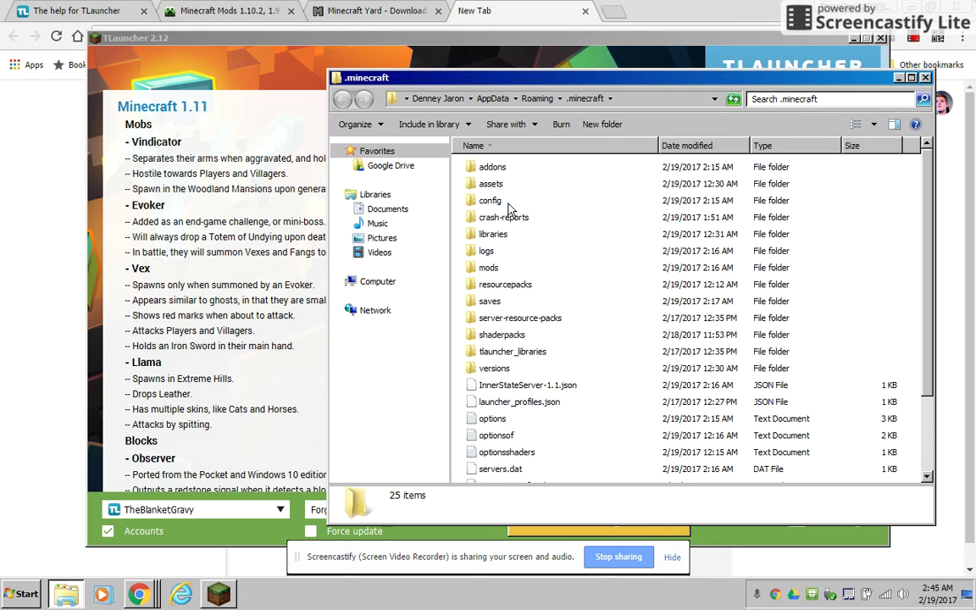
{"action": "double_click", "coordinate": [489, 268]}
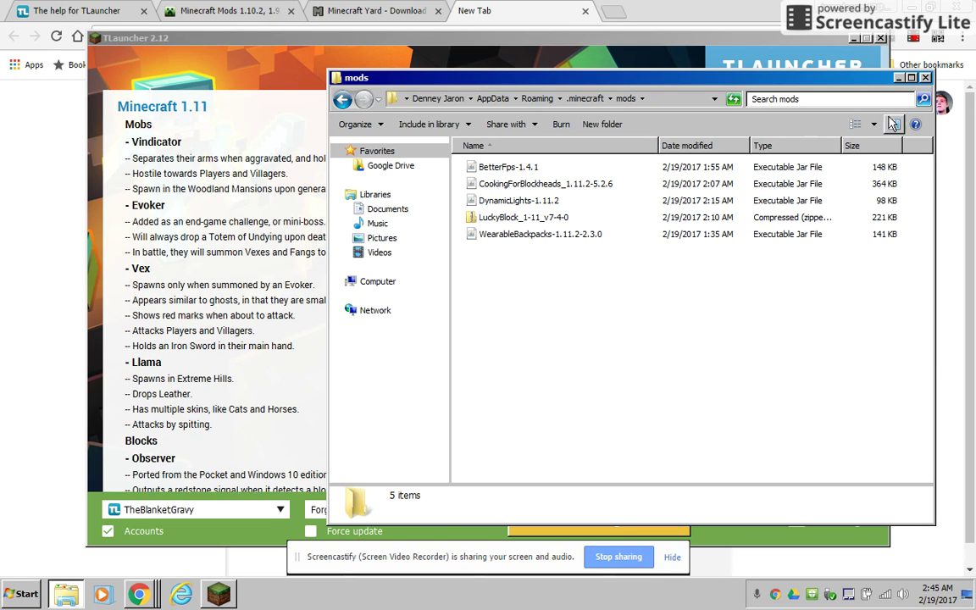
{"action": "left_click", "coordinate": [924, 78]}
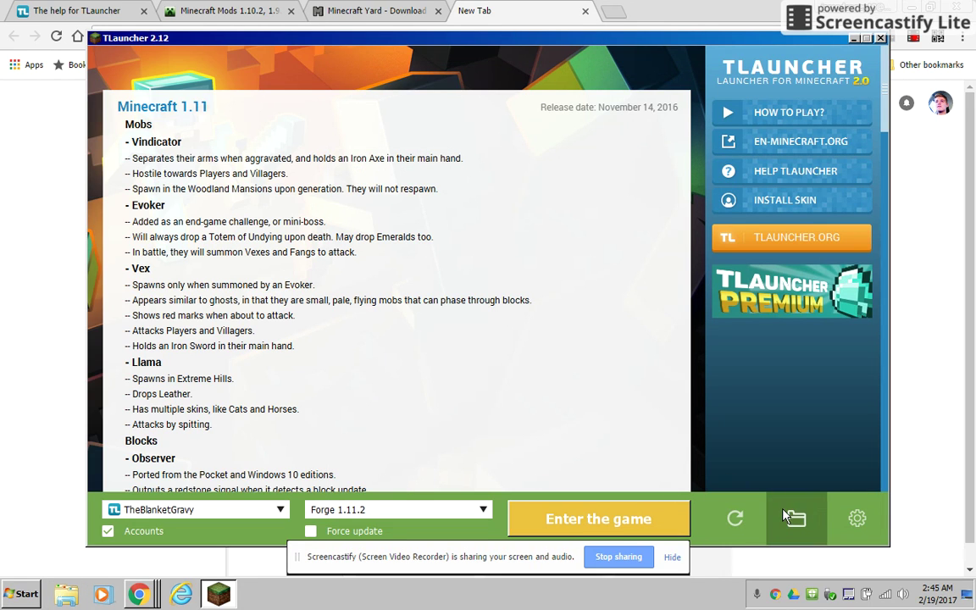
- Review the available game versions without changing the selection, and minimize the launcher
{"action": "left_click", "coordinate": [464, 509]}
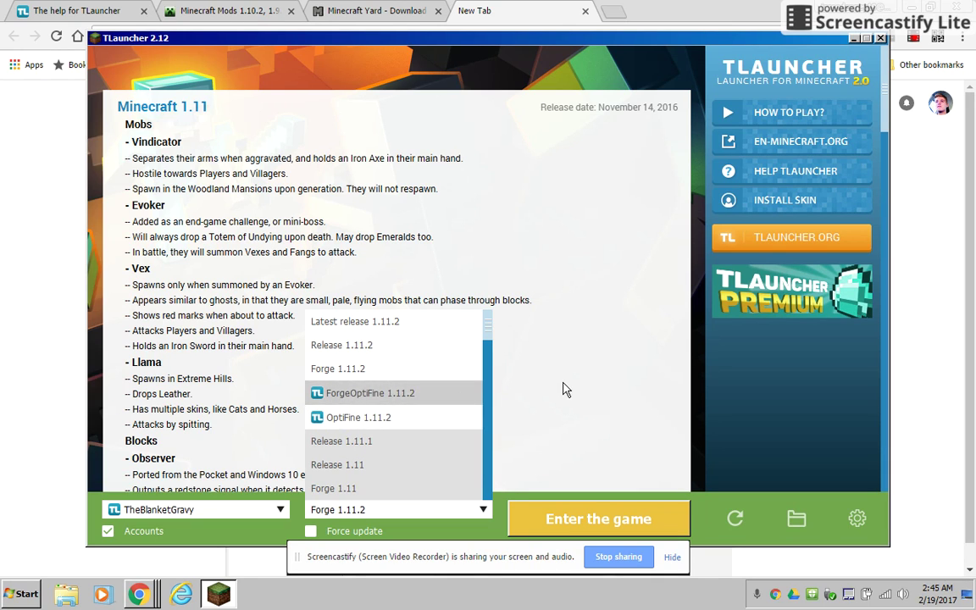
{"action": "left_click", "coordinate": [412, 506]}
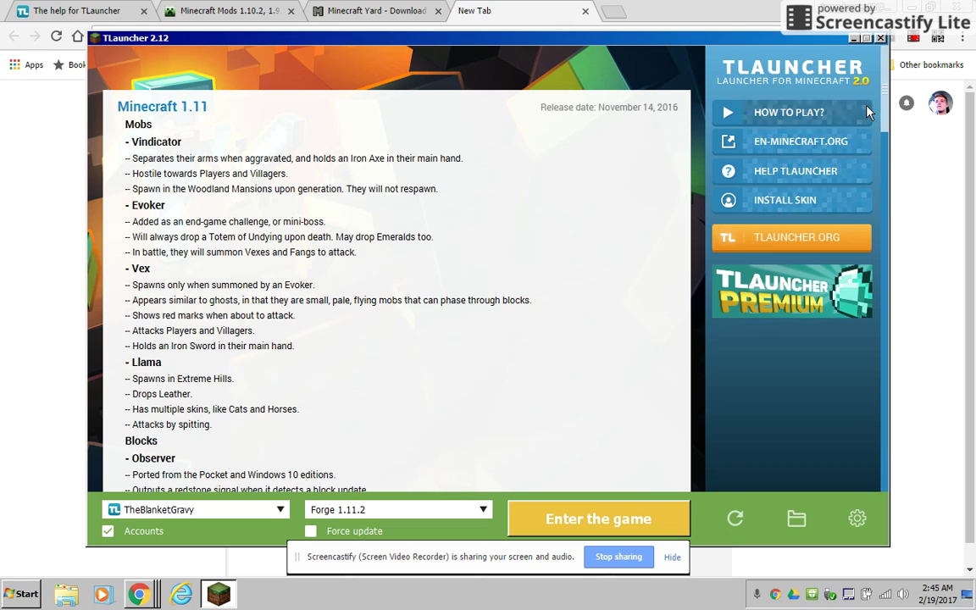
{"action": "left_click", "coordinate": [853, 40]}
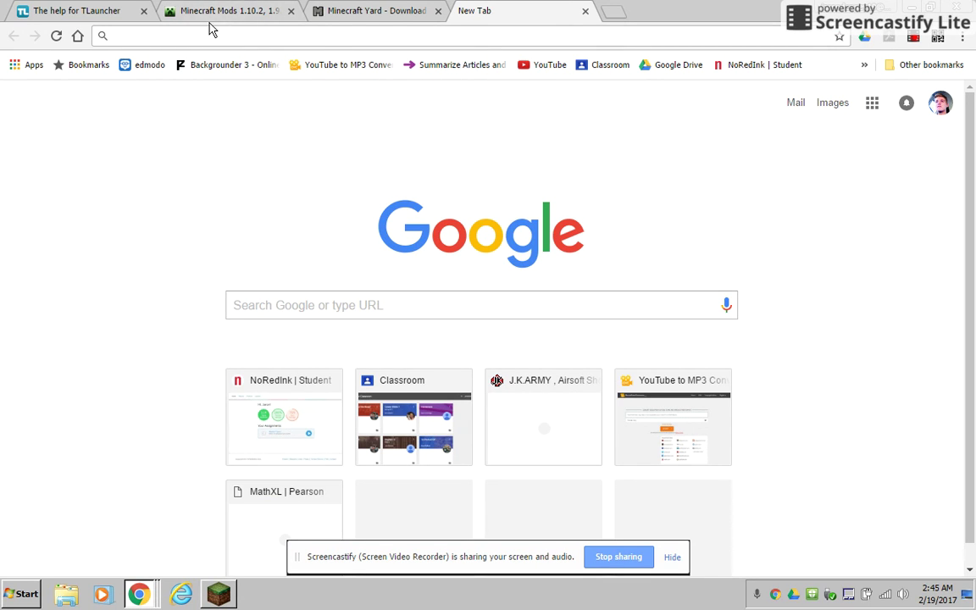
- Look over the mod download sites mod-minecraft.net and minecraftyard.com in the browser
{"action": "left_click", "coordinate": [242, 11]}
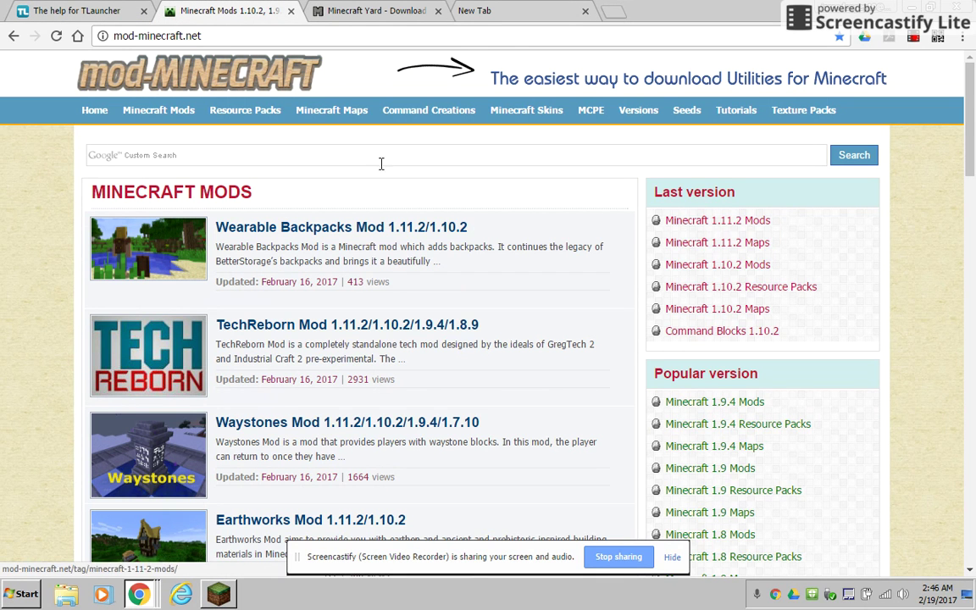
{"action": "scroll", "coordinate": [293, 187], "scroll_direction": "down", "scroll_amount": 2}
{"action": "scroll", "coordinate": [293, 186], "scroll_direction": "up", "scroll_amount": 2}
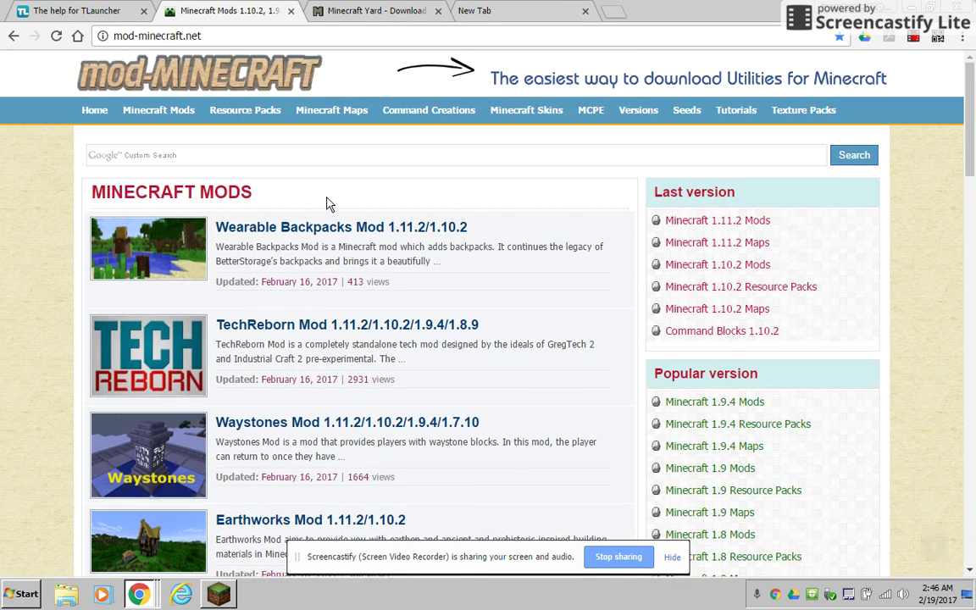
{"action": "left_click", "coordinate": [361, 10]}
{"action": "mouse_move", "coordinate": [197, 169]}
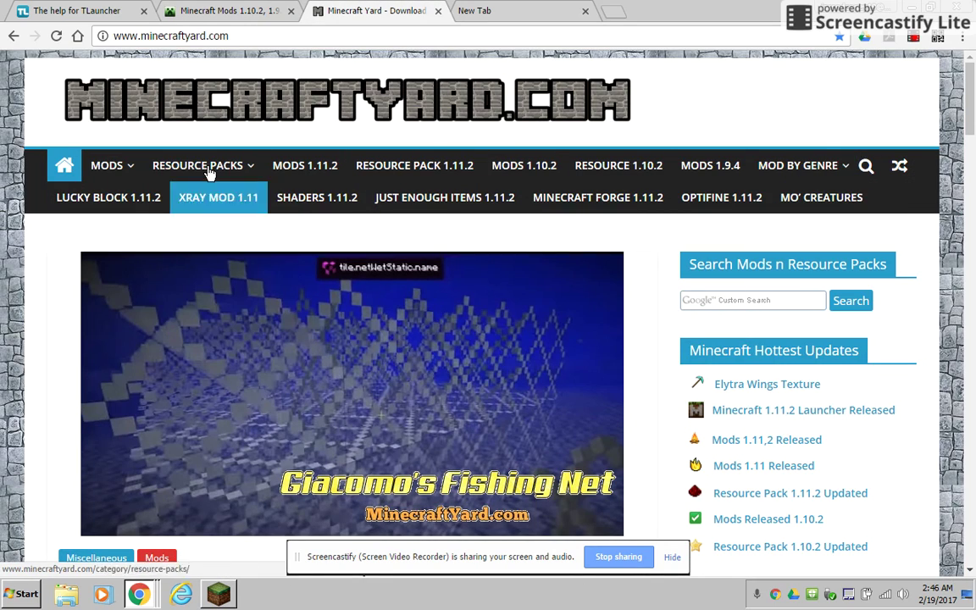
{"action": "left_click", "coordinate": [199, 12]}
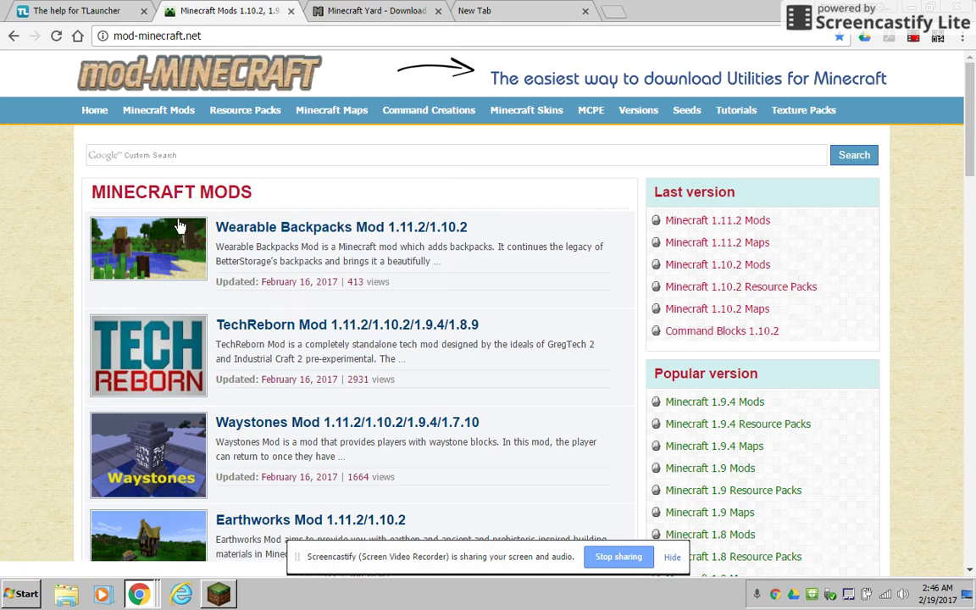
{"action": "left_click", "coordinate": [339, 9]}
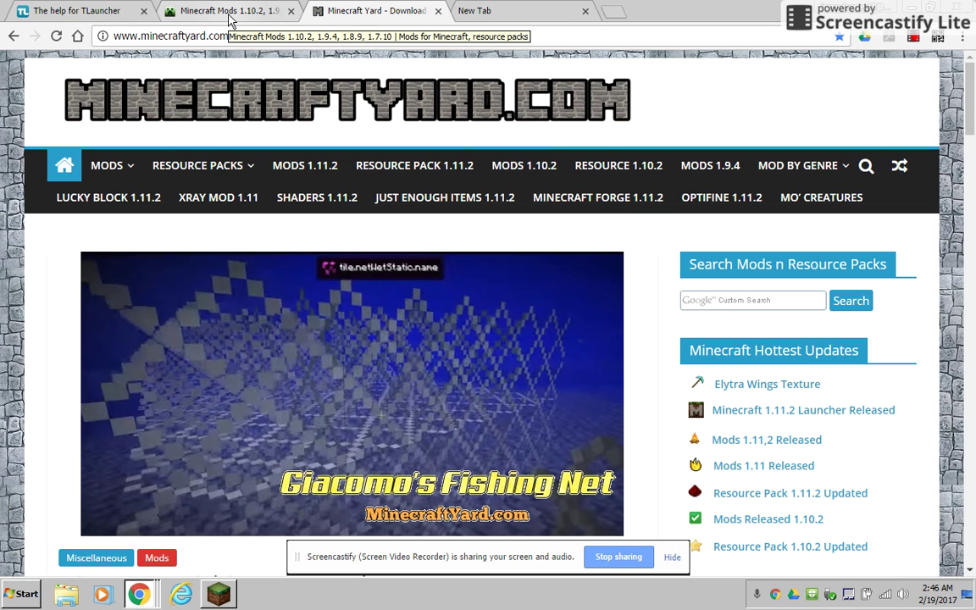
{"action": "left_click", "coordinate": [482, 9]}
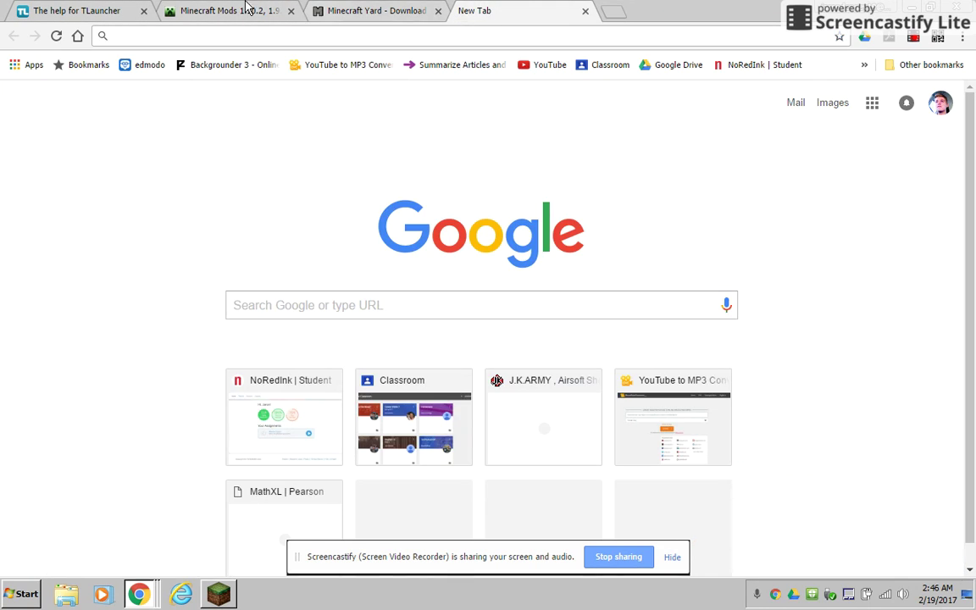
- Look through the TLauncher help page's guides on installing skins, mods, texture packs and maps
{"action": "left_click", "coordinate": [102, 11]}
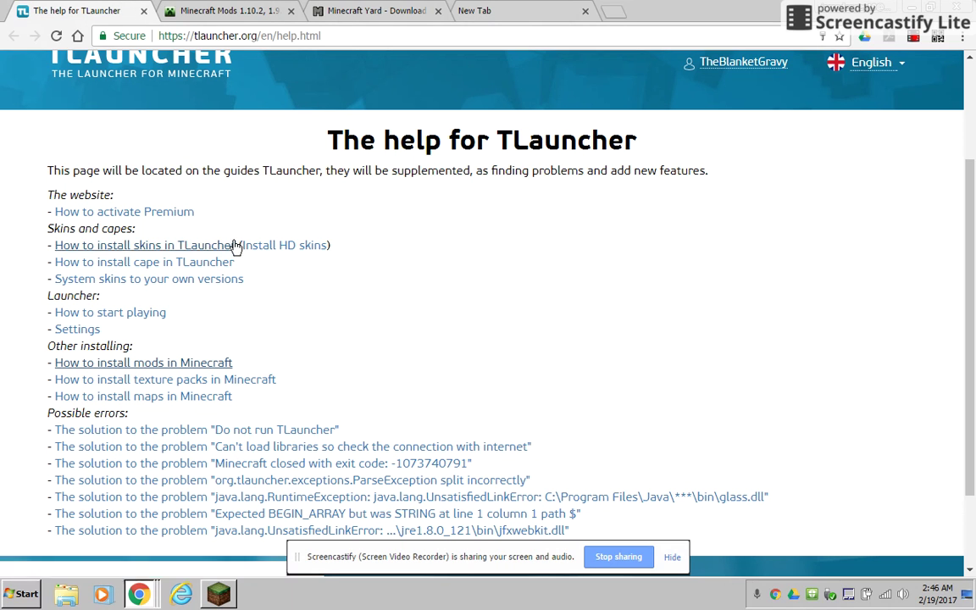
{"action": "scroll", "coordinate": [203, 321], "scroll_direction": "down", "scroll_amount": 2}
{"action": "scroll", "coordinate": [220, 192], "scroll_direction": "up", "scroll_amount": 3}
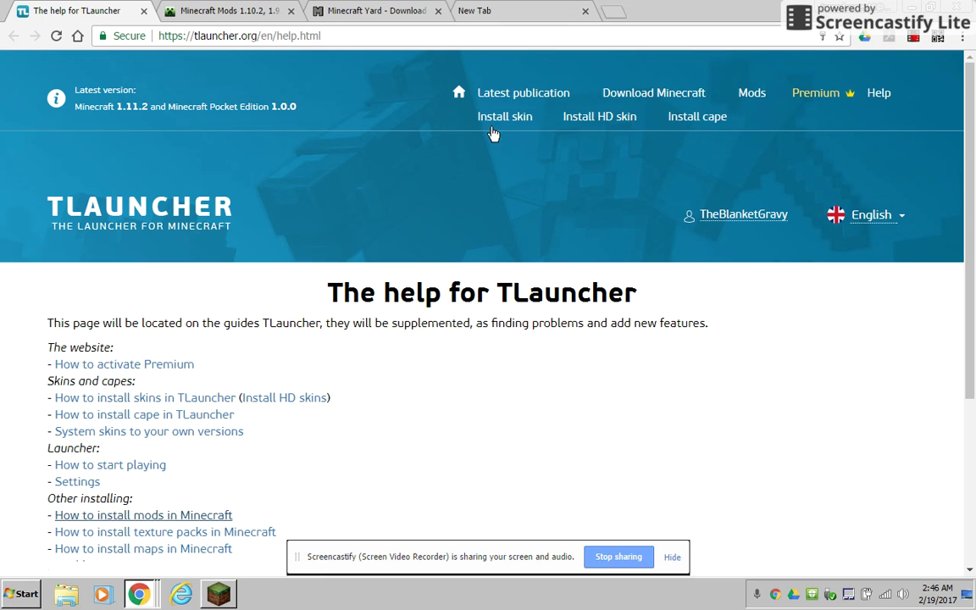
{"action": "scroll", "coordinate": [322, 280], "scroll_direction": "down", "scroll_amount": 3}
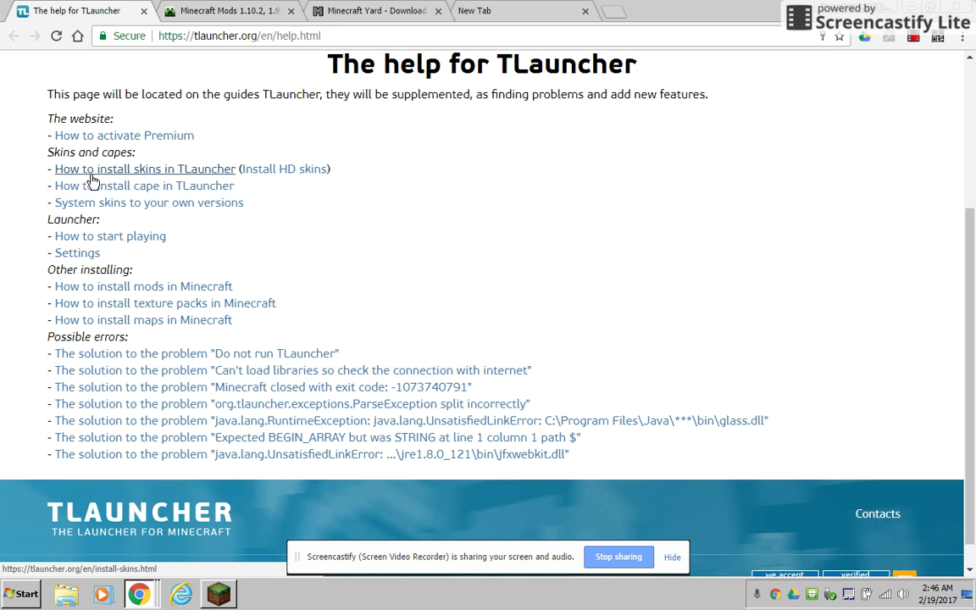
{"action": "scroll", "coordinate": [387, 88], "scroll_direction": "up", "scroll_amount": 5}
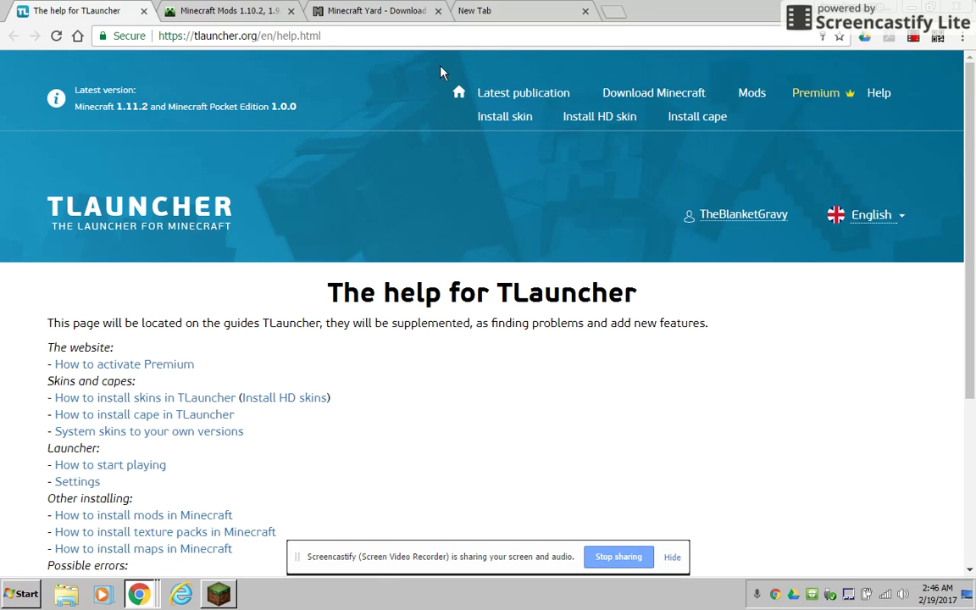
{"action": "left_click", "coordinate": [392, 10]}
{"action": "left_click", "coordinate": [458, 10]}
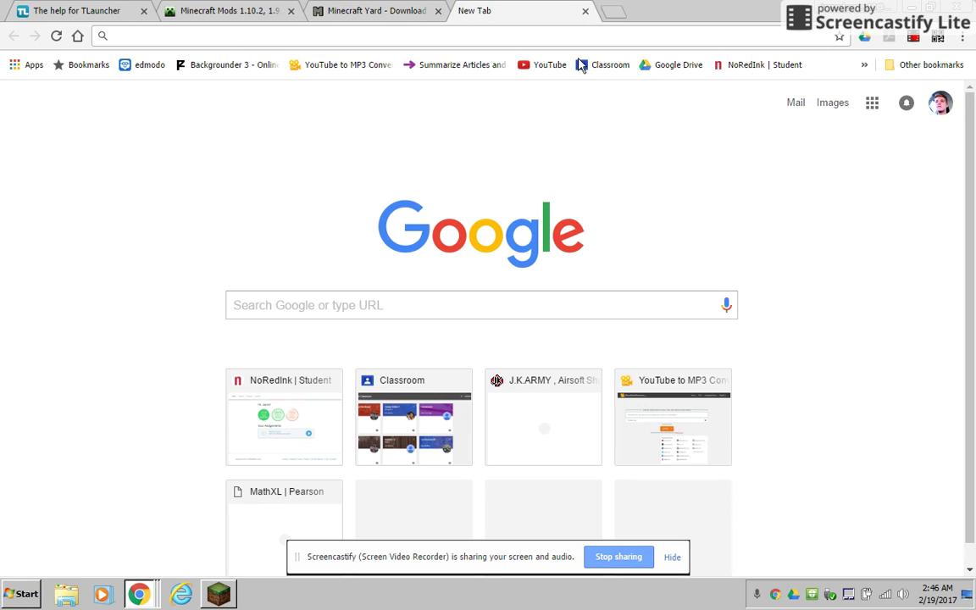
- Switch back to TLauncher, look over the version list, and inspect the resourcepacks folder in the game directory
{"action": "left_click", "coordinate": [218, 593]}
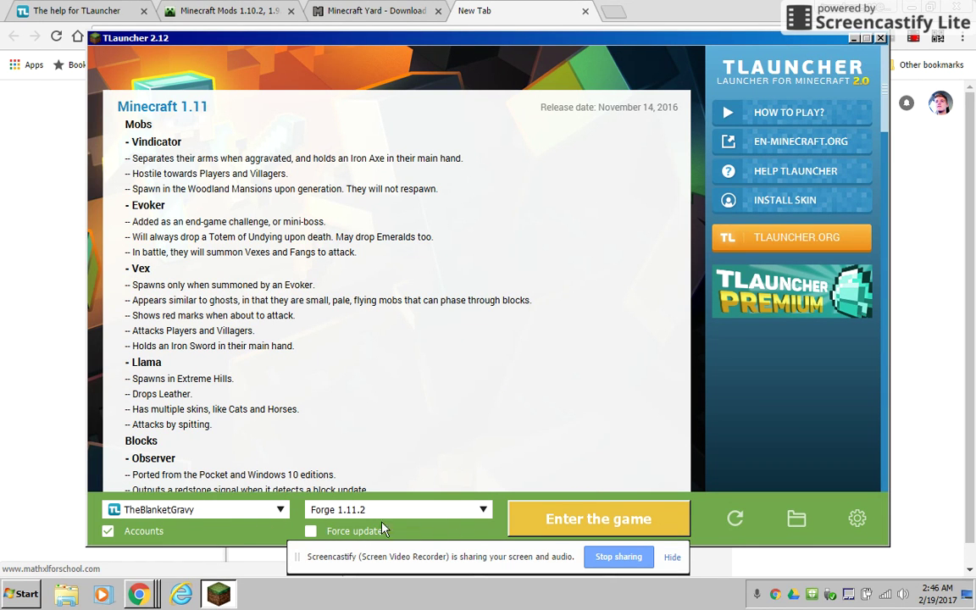
{"action": "left_click", "coordinate": [472, 516]}
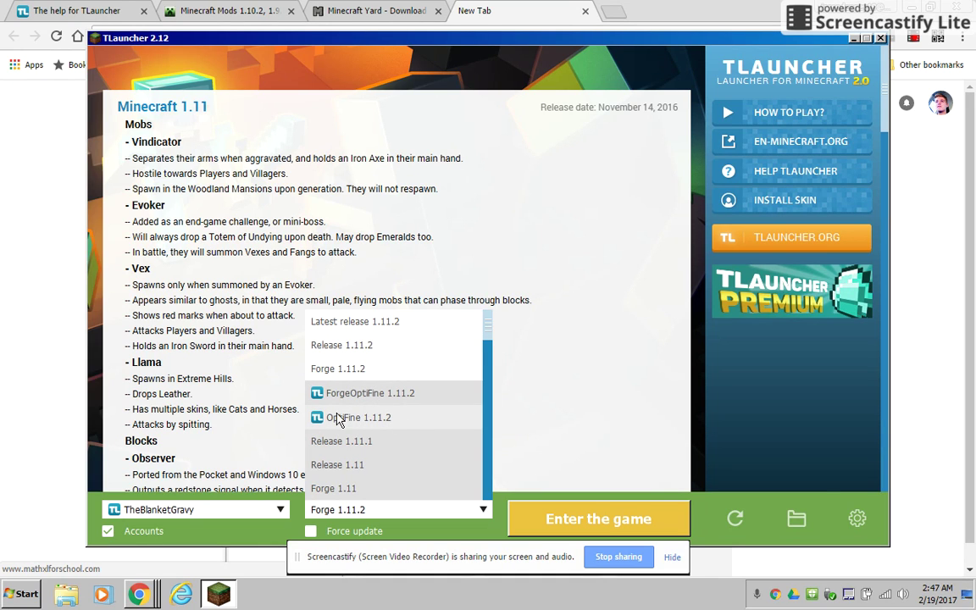
{"action": "left_click", "coordinate": [795, 514]}
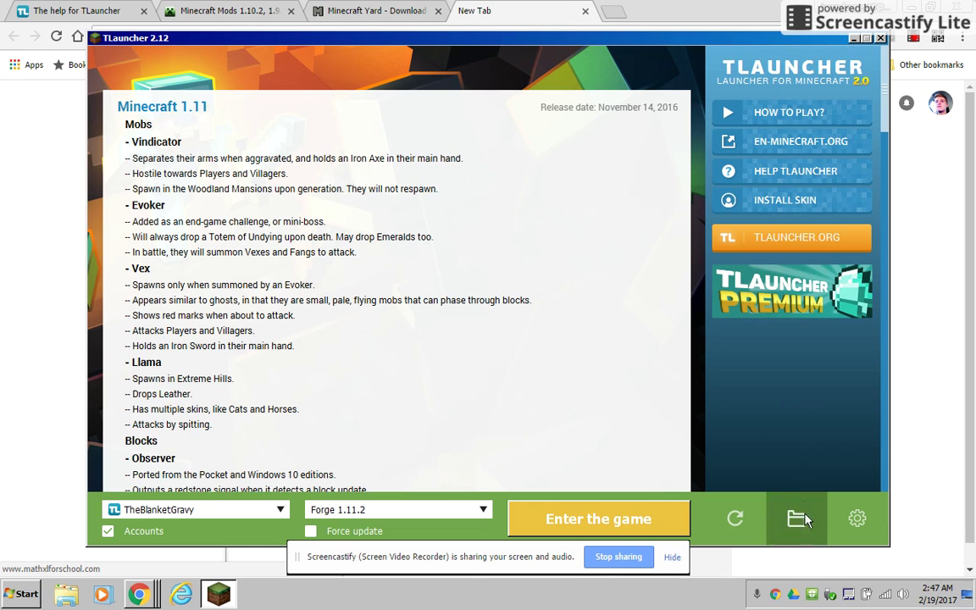
{"action": "left_click", "coordinate": [796, 519]}
{"action": "double_click", "coordinate": [503, 285]}
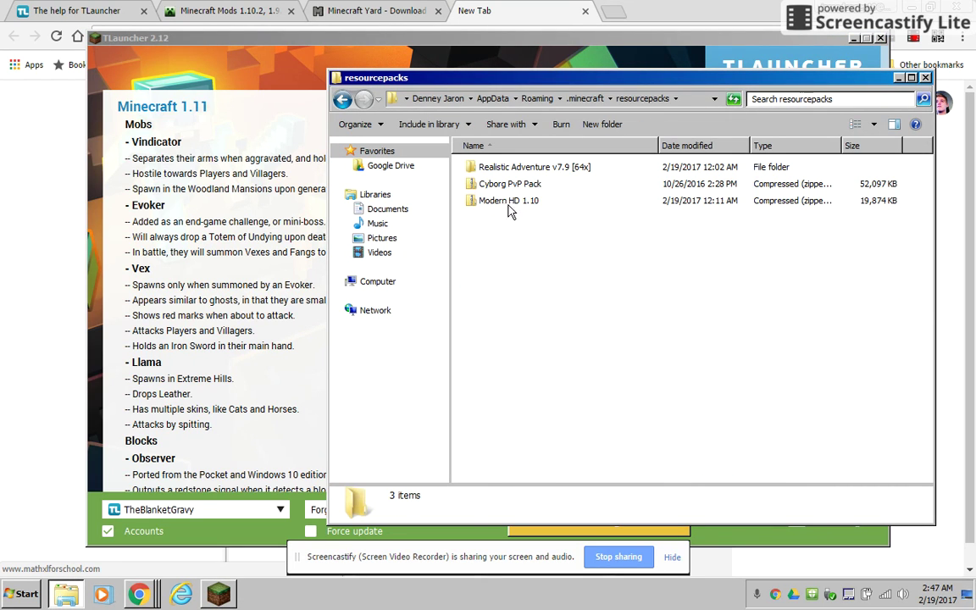
{"action": "left_click", "coordinate": [924, 78]}
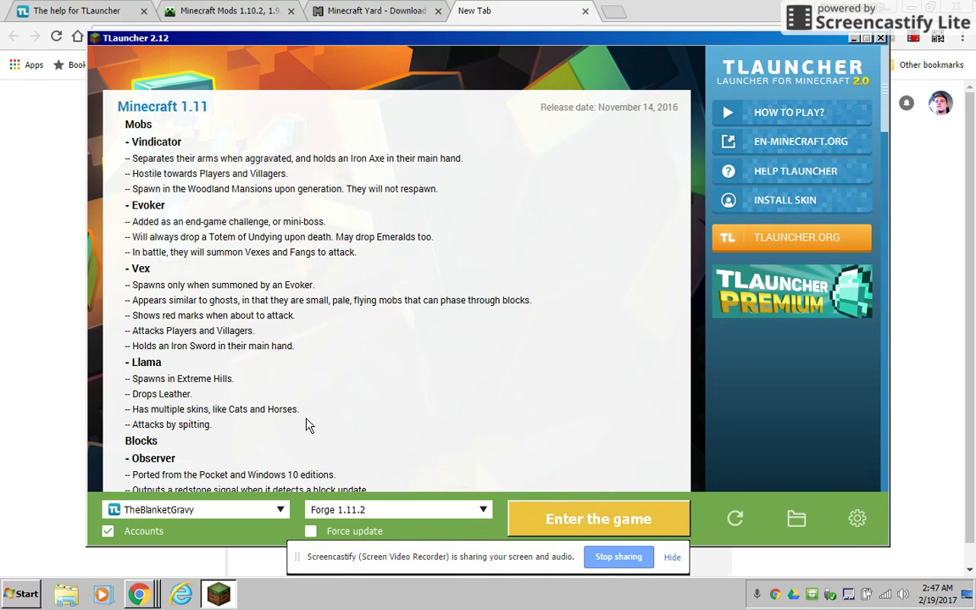
- Select Forge 1.11.2 as the game version and open the mods folder in the .minecraft directory
{"action": "left_click", "coordinate": [483, 511]}
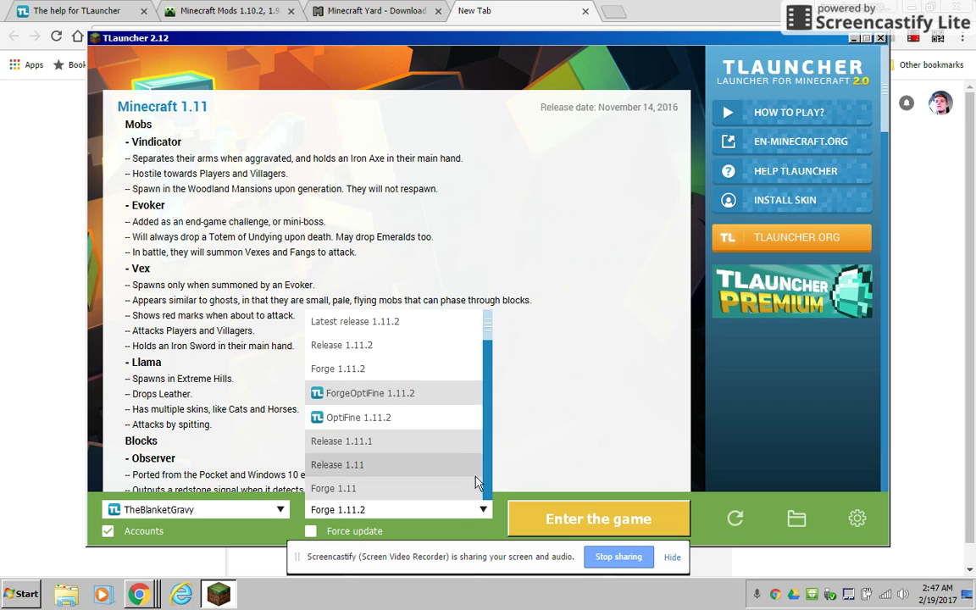
{"action": "left_click", "coordinate": [382, 374]}
{"action": "left_click", "coordinate": [796, 518]}
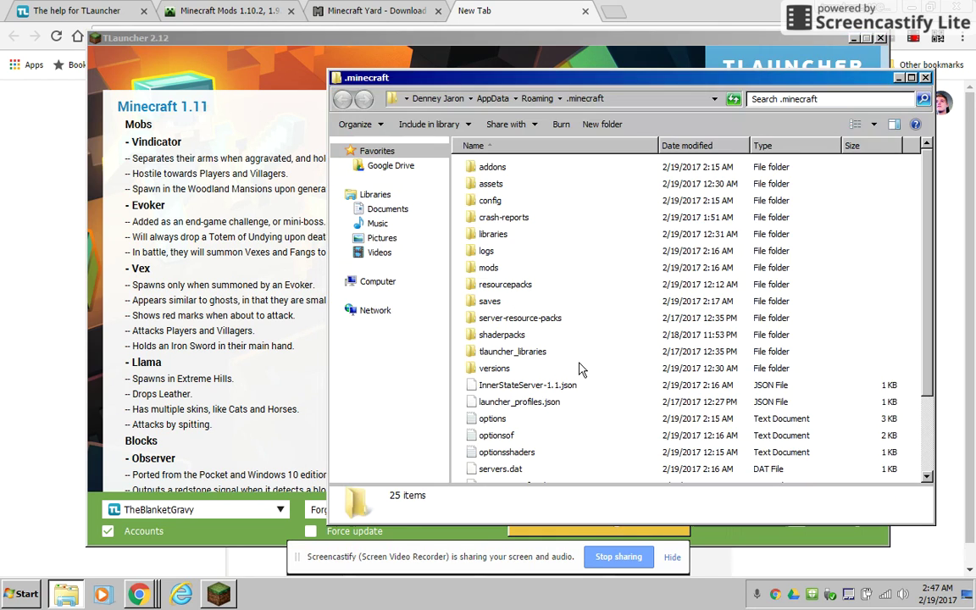
{"action": "double_click", "coordinate": [490, 268]}
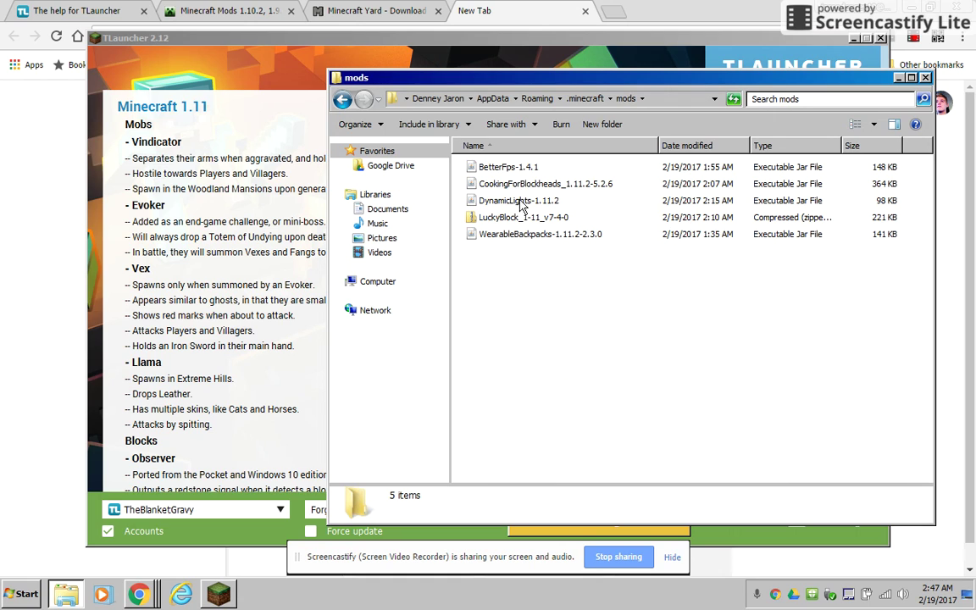
- Close the mods folder window and launch the game with Forge 1.11.2
{"action": "left_click", "coordinate": [925, 77]}
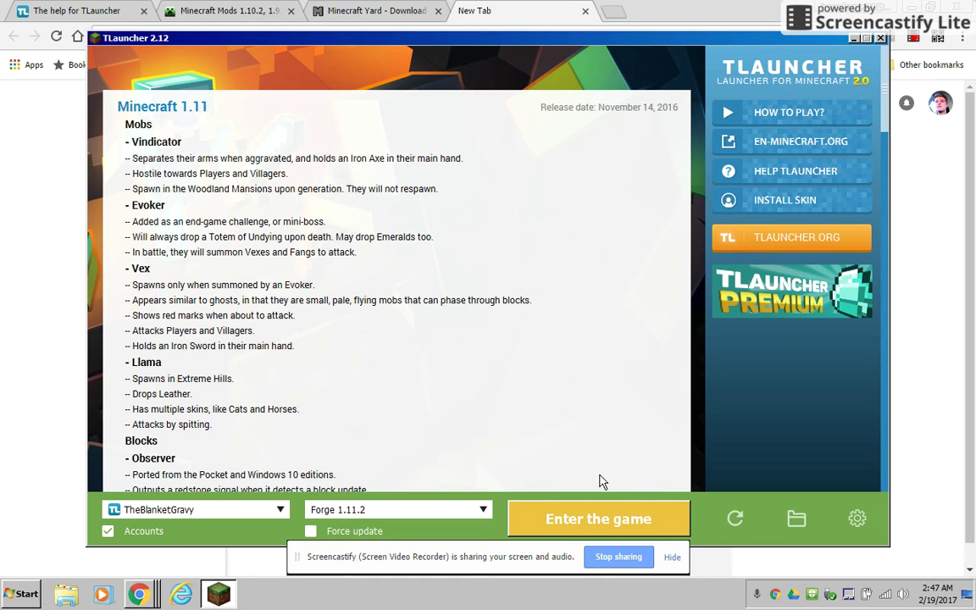
{"action": "left_click", "coordinate": [557, 518]}
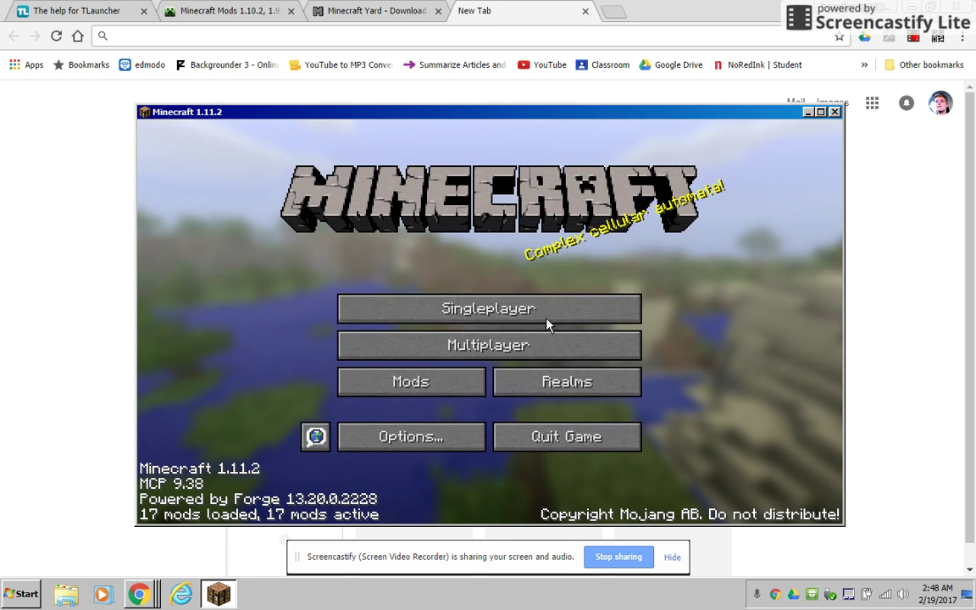
- Look through the game's list of loaded mods in A-Z and normal order, and return to the title screen
{"action": "left_click", "coordinate": [456, 382]}
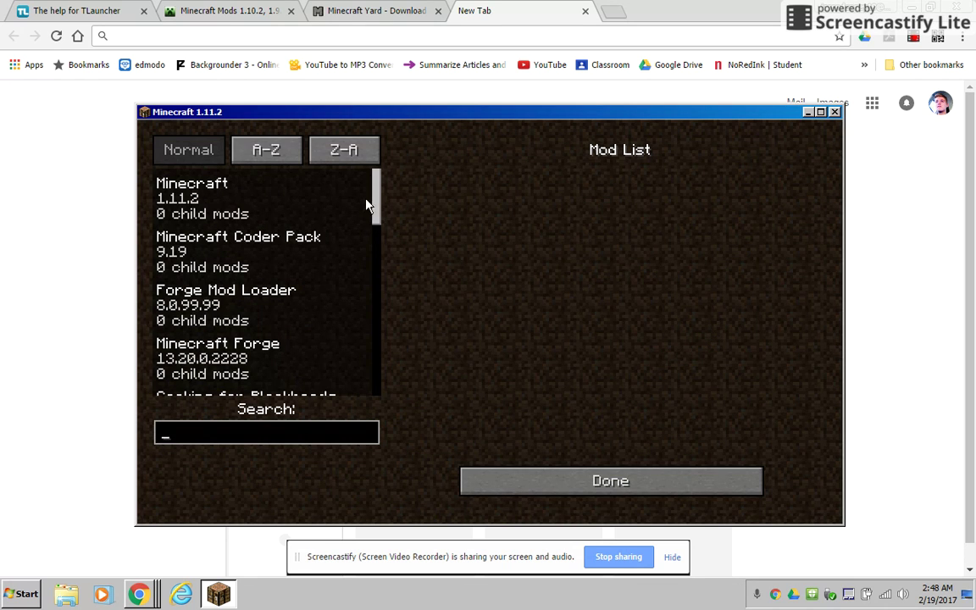
{"action": "left_click", "coordinate": [262, 147]}
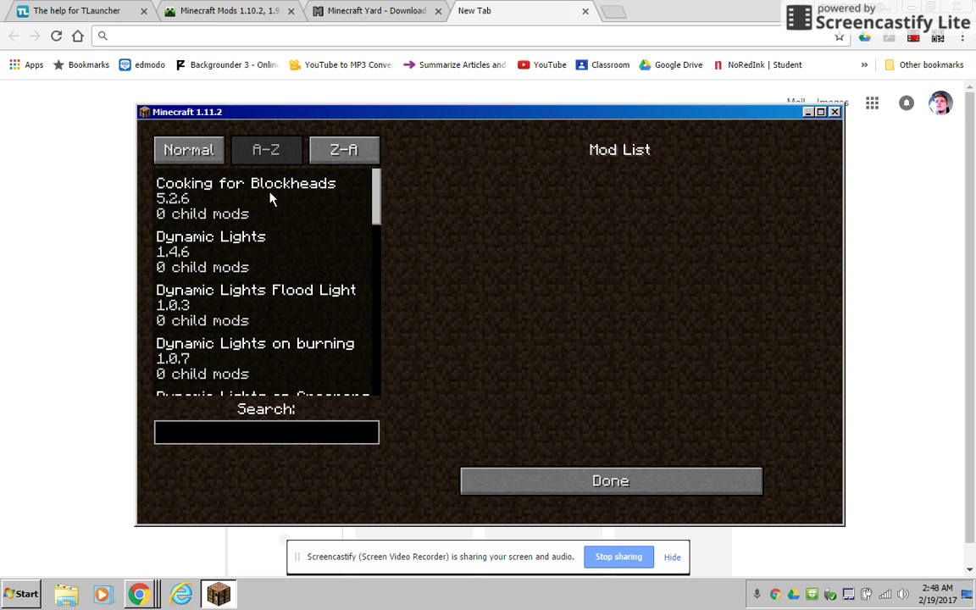
{"action": "scroll", "coordinate": [217, 214], "scroll_direction": "down", "scroll_amount": 3}
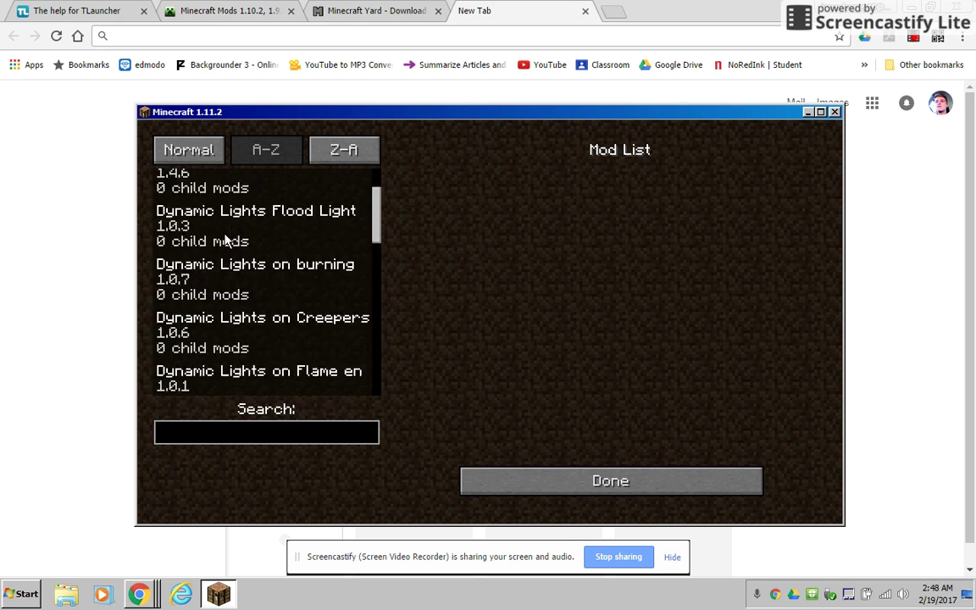
{"action": "scroll", "coordinate": [224, 240], "scroll_direction": "up", "scroll_amount": 2}
{"action": "scroll", "coordinate": [240, 222], "scroll_direction": "up", "scroll_amount": 1}
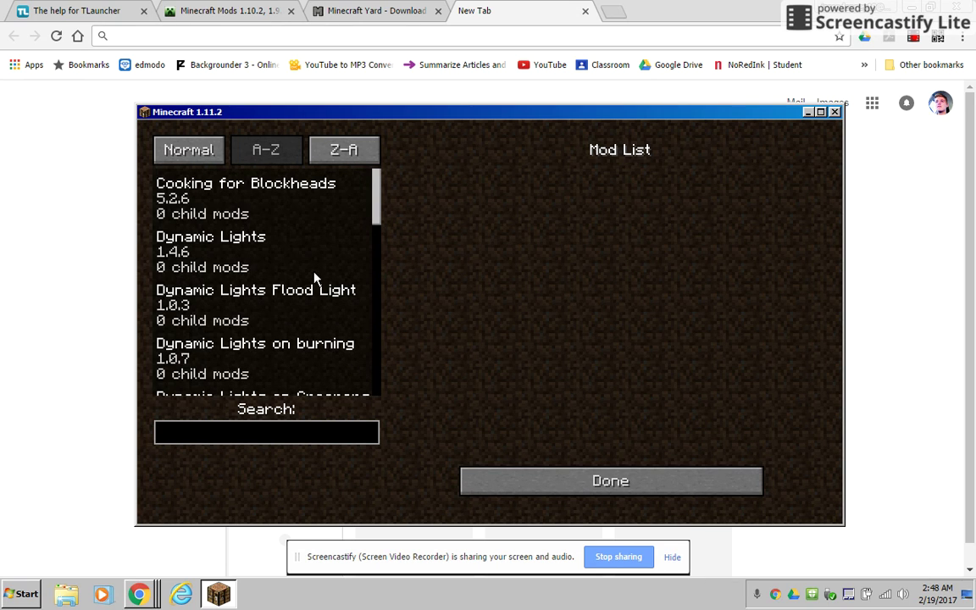
{"action": "scroll", "coordinate": [237, 205], "scroll_direction": "down", "scroll_amount": 1}
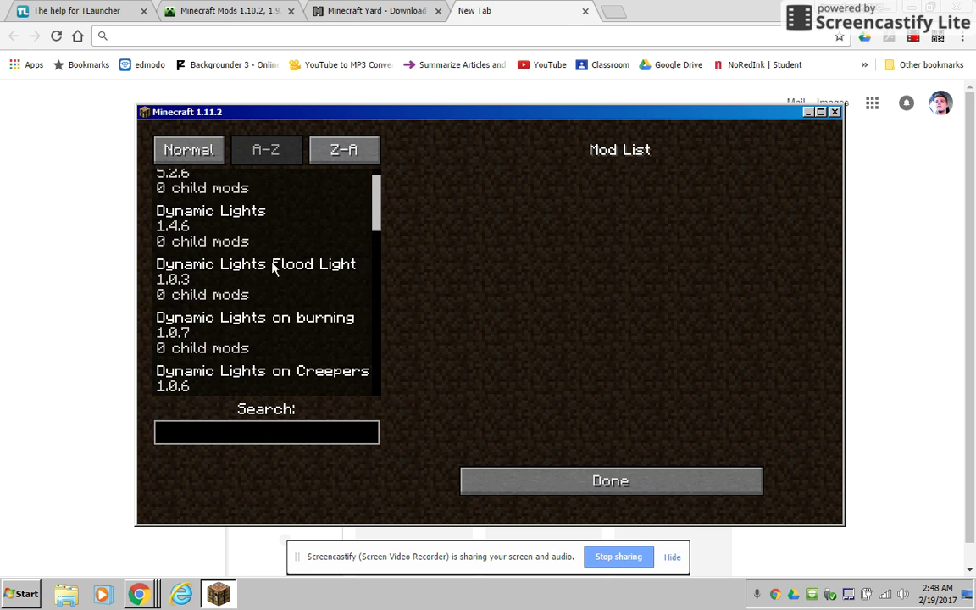
{"action": "left_click", "coordinate": [188, 149]}
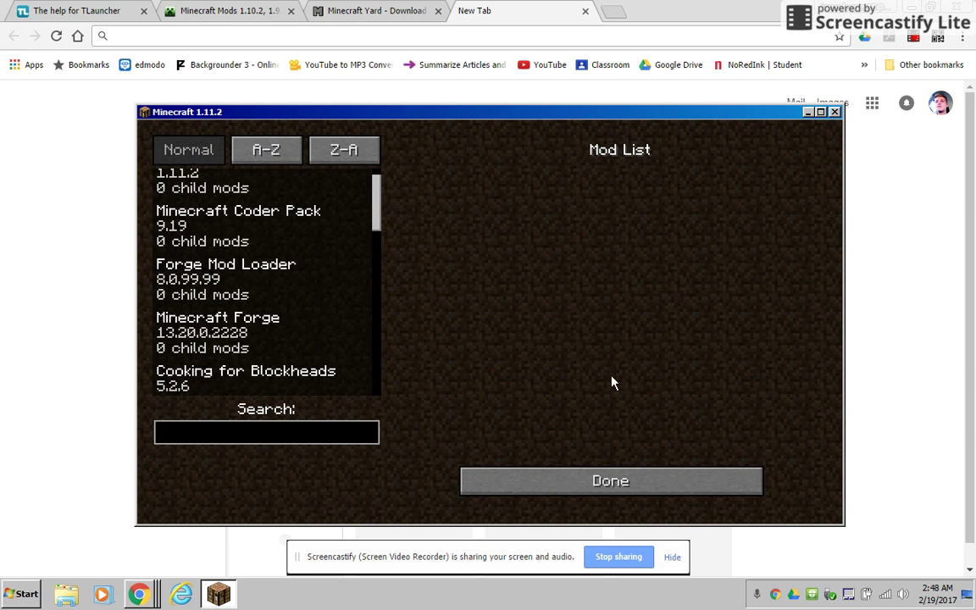
{"action": "left_click", "coordinate": [556, 482]}
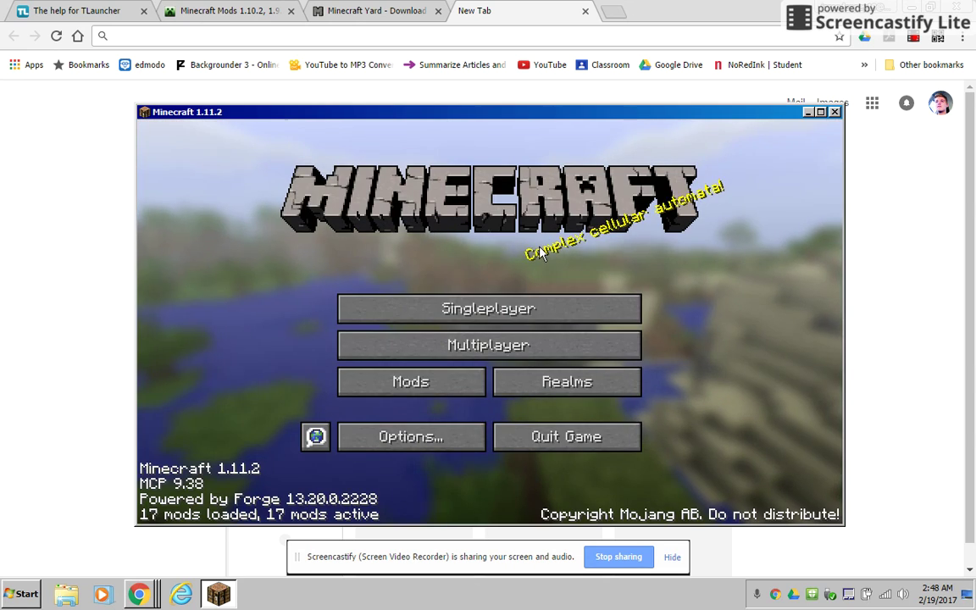
- Load the singleplayer world "2nd World: Mods"
{"action": "left_click", "coordinate": [505, 307]}
{"action": "left_click", "coordinate": [436, 211]}
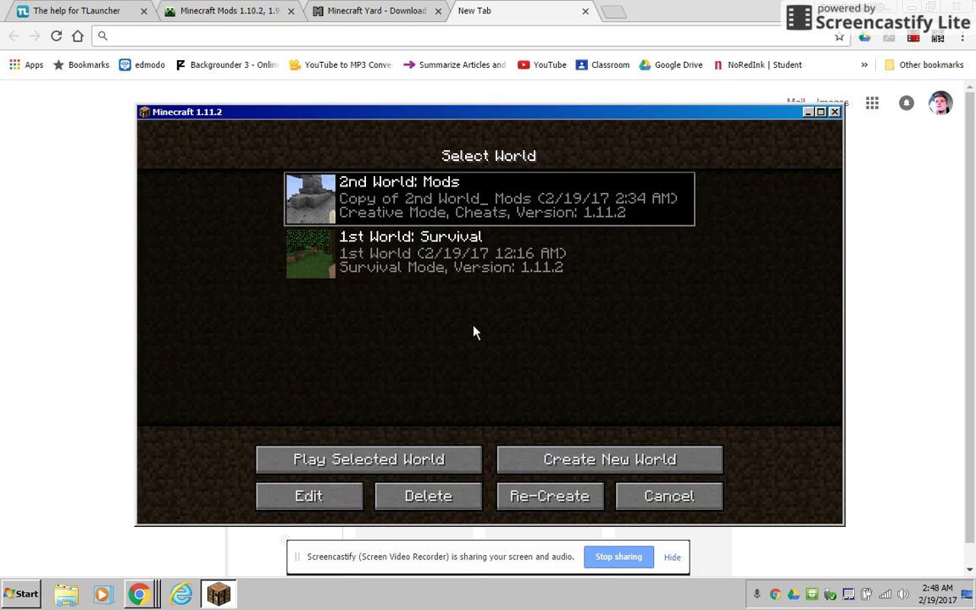
{"action": "left_click", "coordinate": [421, 457]}
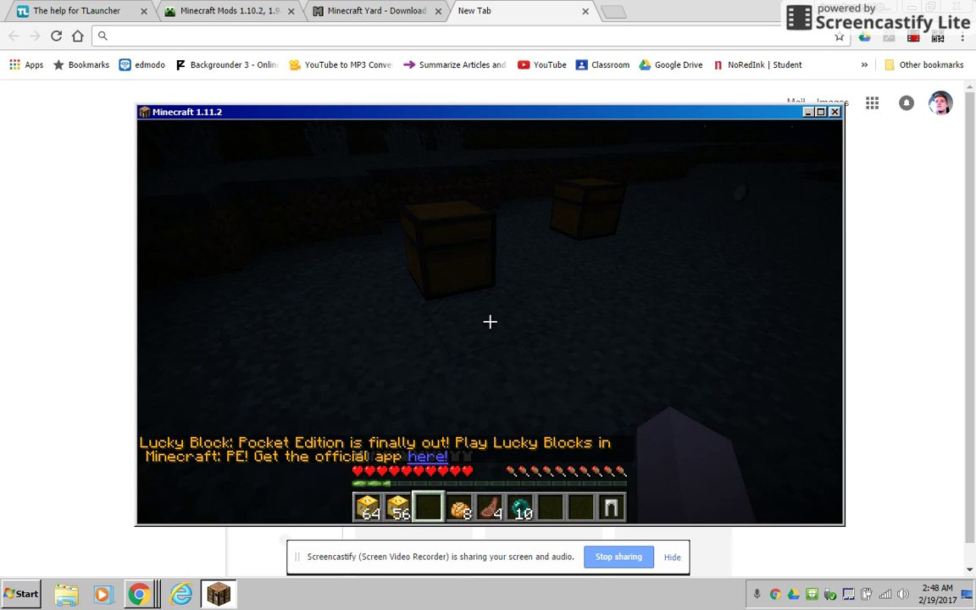
- Kill the player character with the /kill command and respawn in the world
{"action": "key", "text": "slash"}
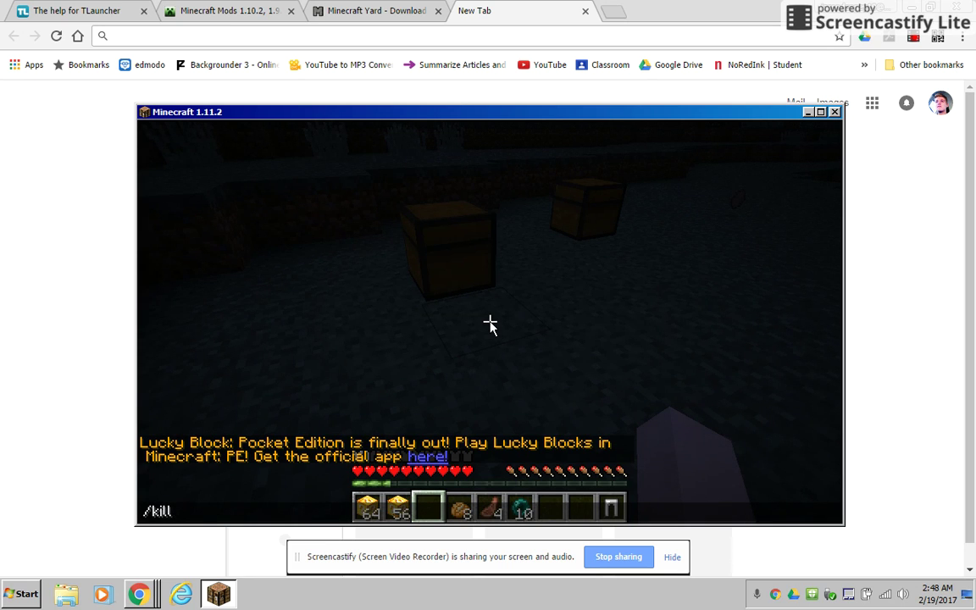
{"action": "type", "text": "kill"}
{"action": "key", "text": "Return"}
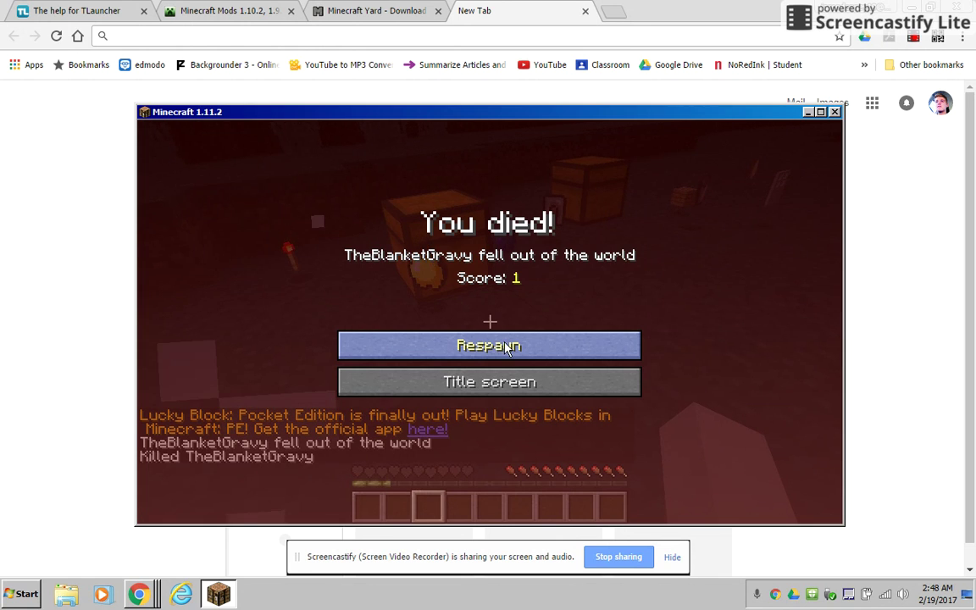
{"action": "left_click", "coordinate": [498, 347]}
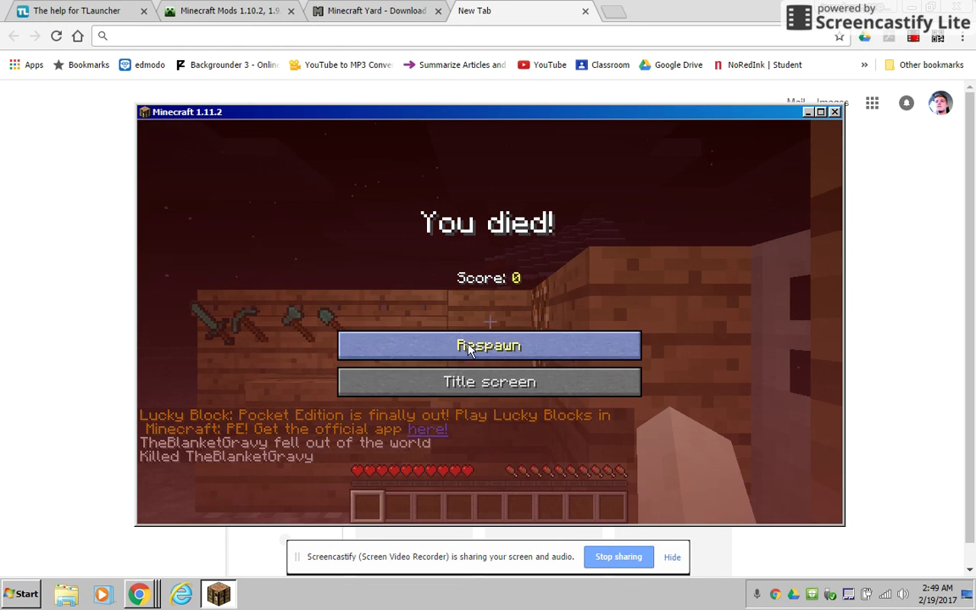
{"action": "left_click", "coordinate": [464, 344]}
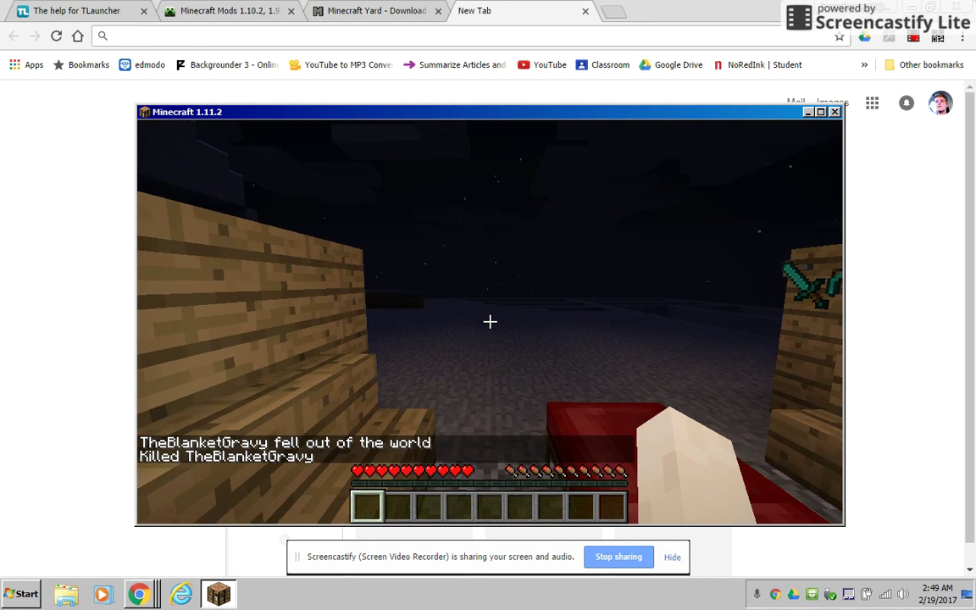
- Try to remove the mobs with the command /kill mobs, and set the world time to 0
{"action": "key", "text": "w"}
{"action": "key", "text": "slash"}
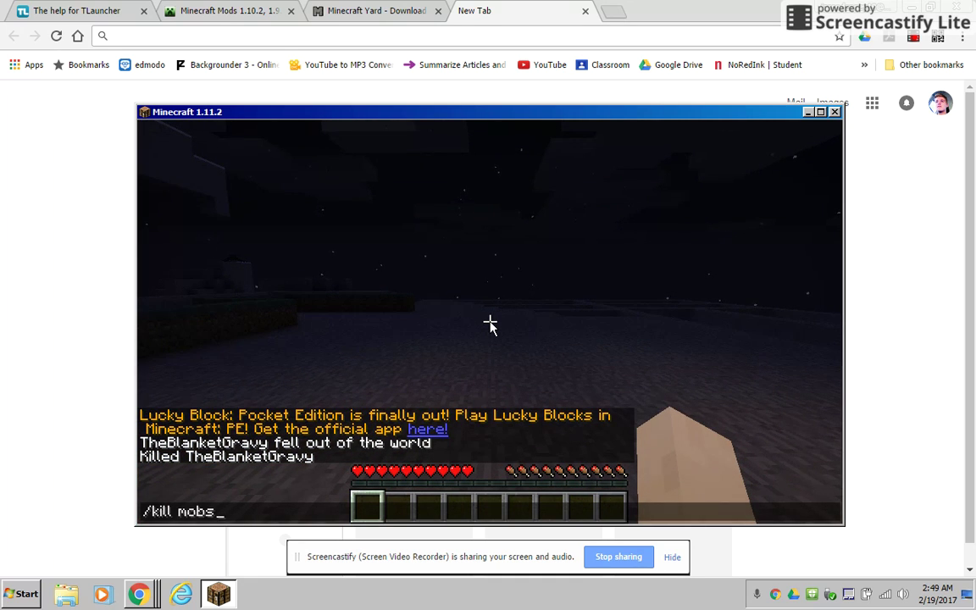
{"action": "type", "text": "kill mobs"}
{"action": "key", "text": "Return"}
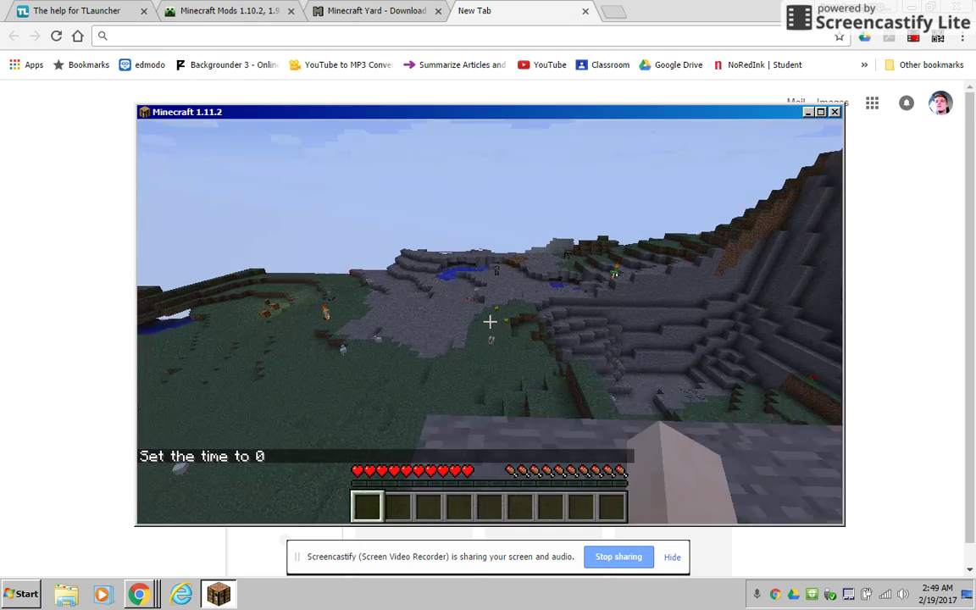
- Try to walk across the stone and grass field to the items dropped near the chests, and respawn after dying
{"action": "key", "text": "w"}
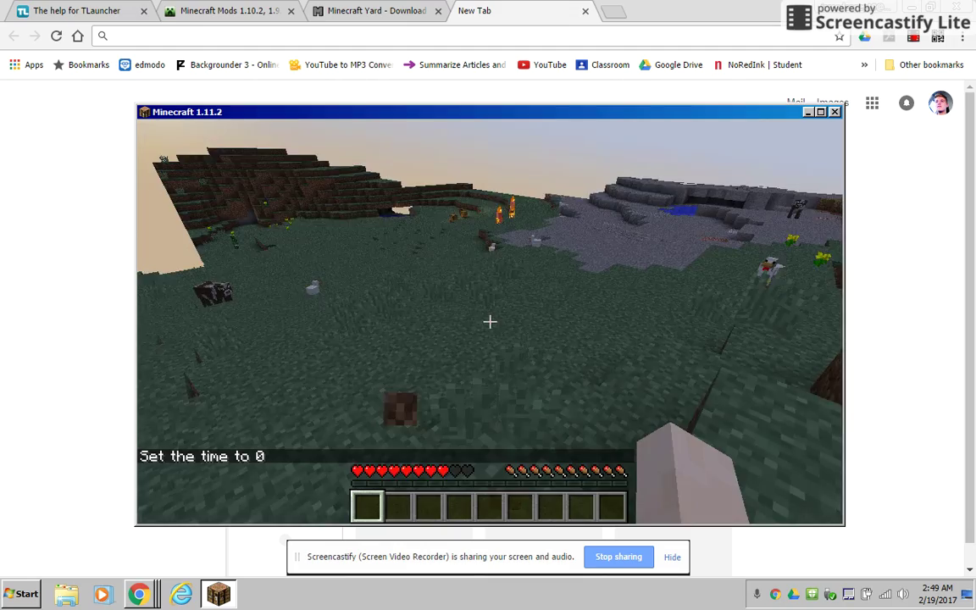
{"action": "key", "text": "w"}
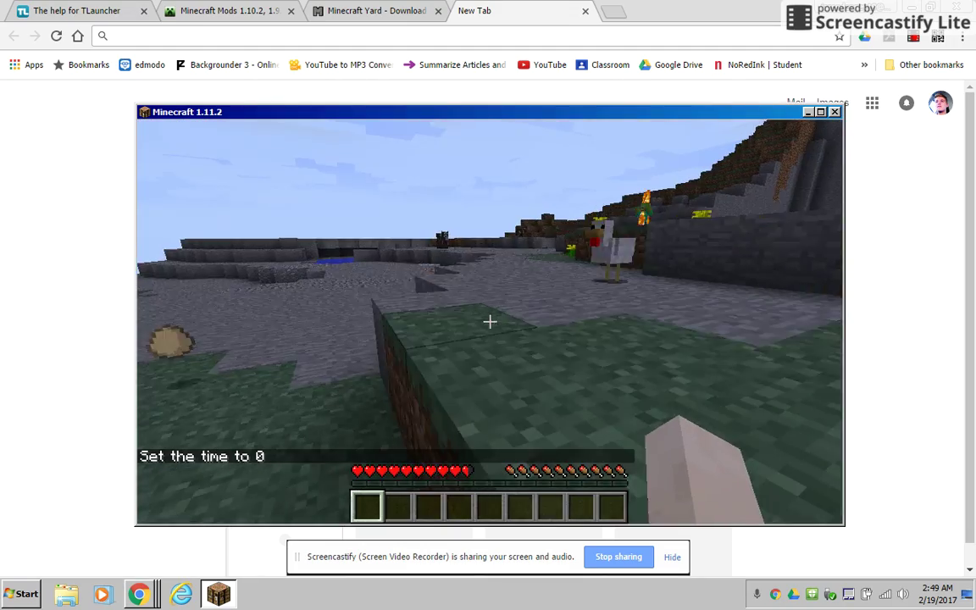
{"action": "key", "text": "w"}
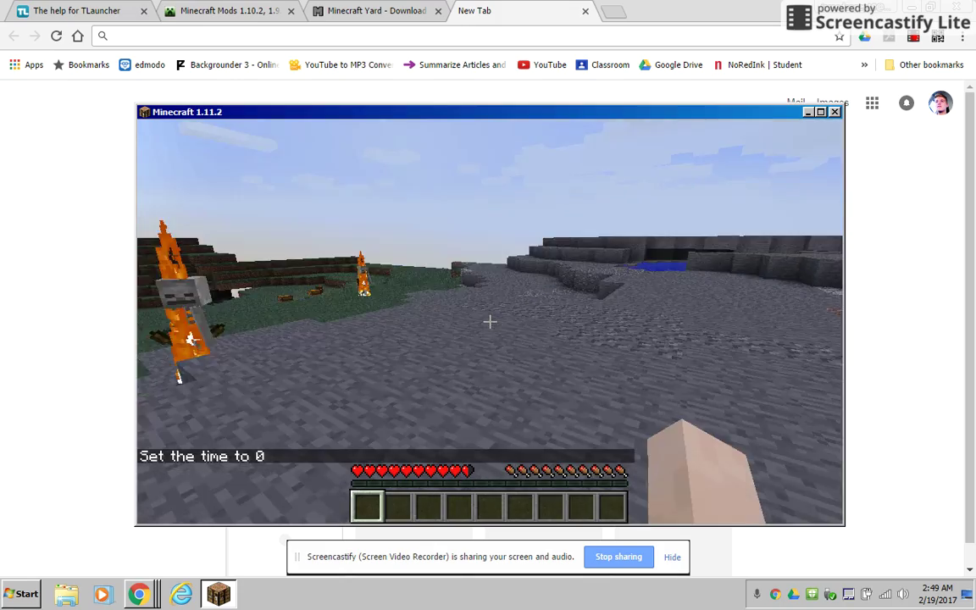
{"action": "key", "text": "w"}
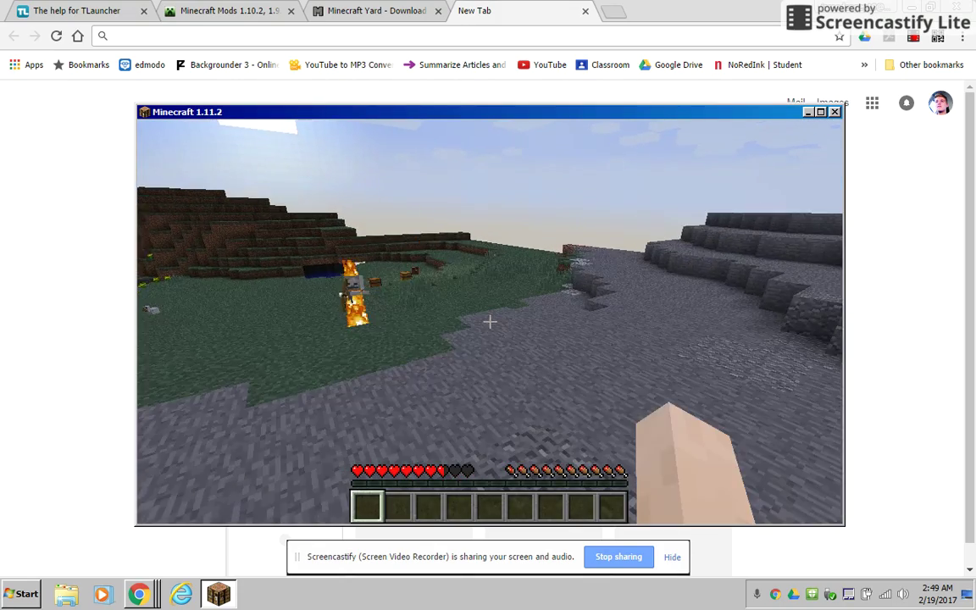
{"action": "key", "text": "w"}
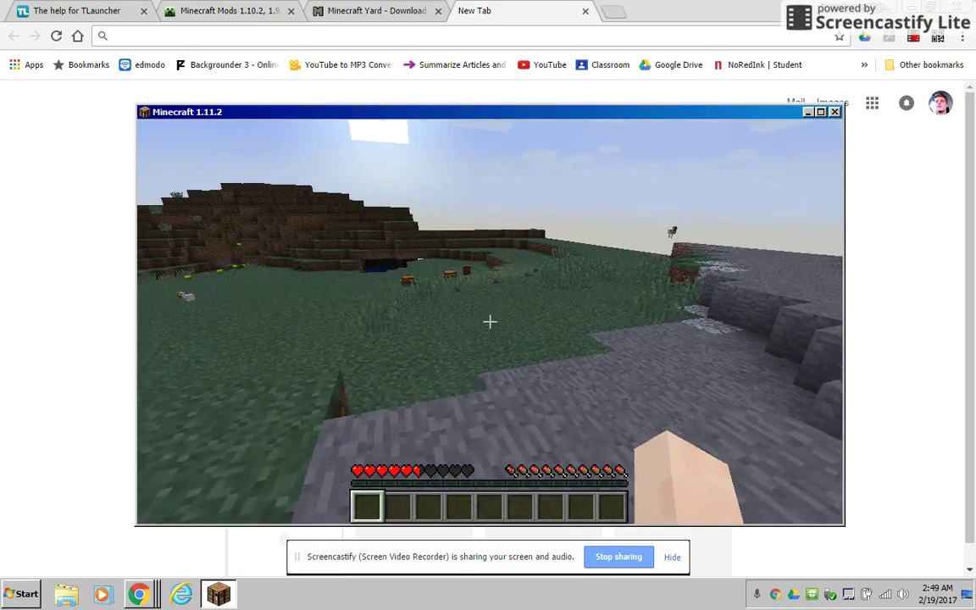
{"action": "key", "text": "w"}
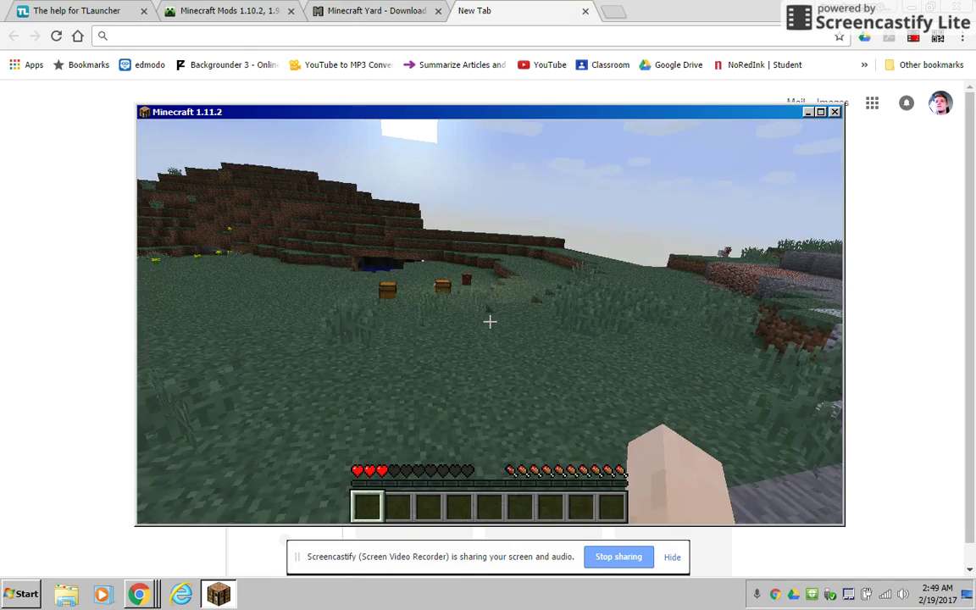
{"action": "key", "text": "w"}
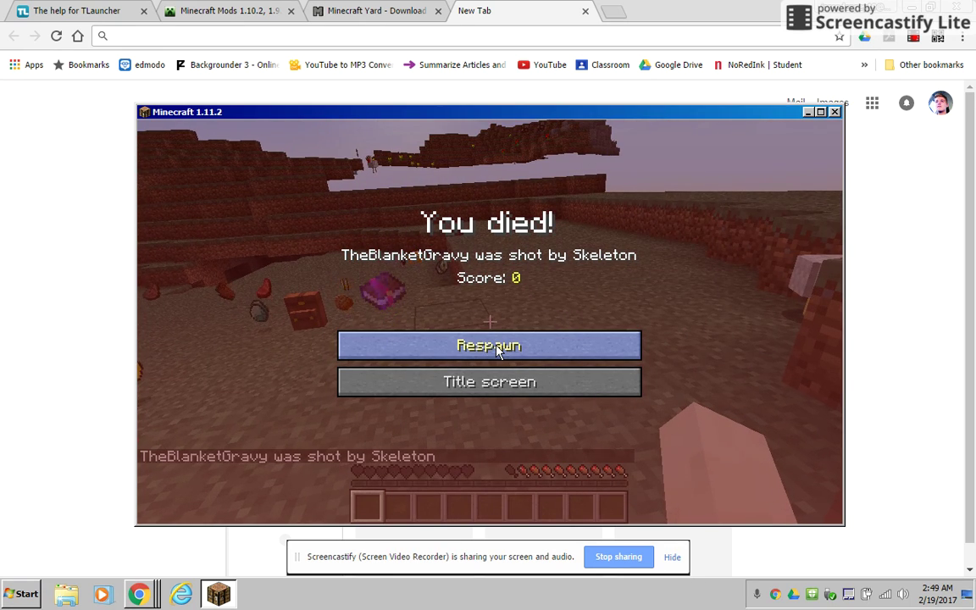
{"action": "left_click", "coordinate": [497, 351]}
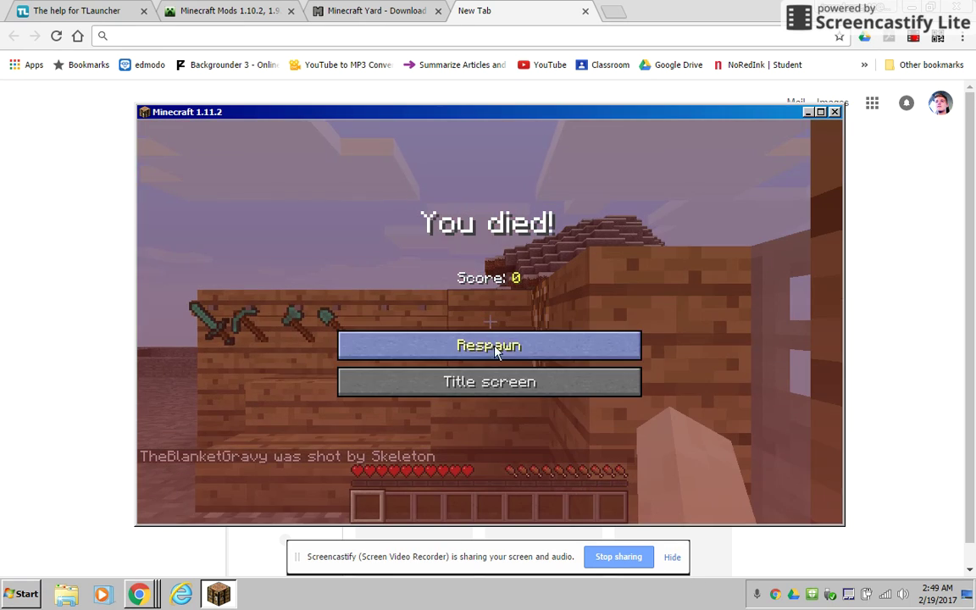
- Walk from the spawn point down the grassy slope and switch to creative mode with the command /gamemode 1
{"action": "key", "text": "w"}
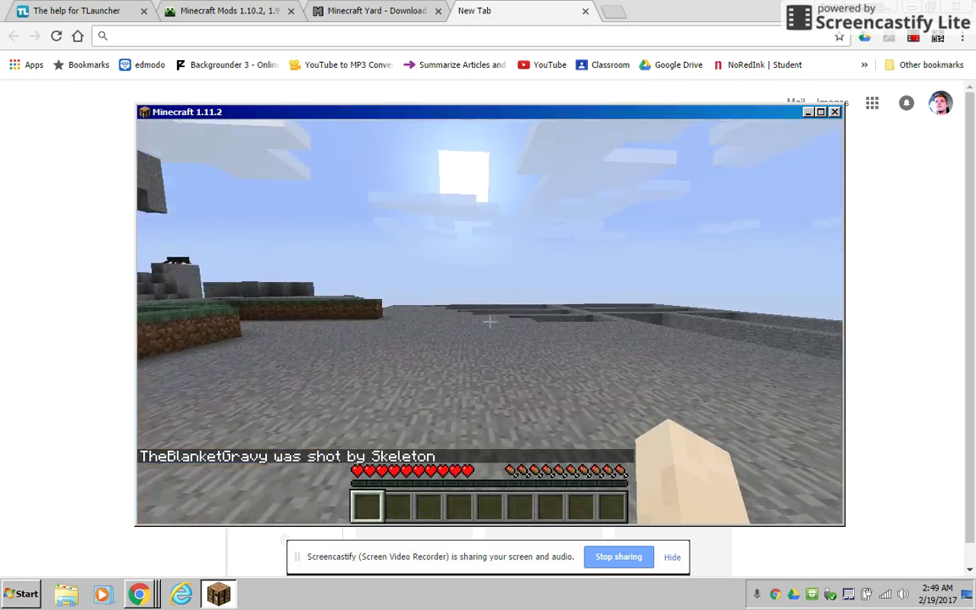
{"action": "key", "text": "w"}
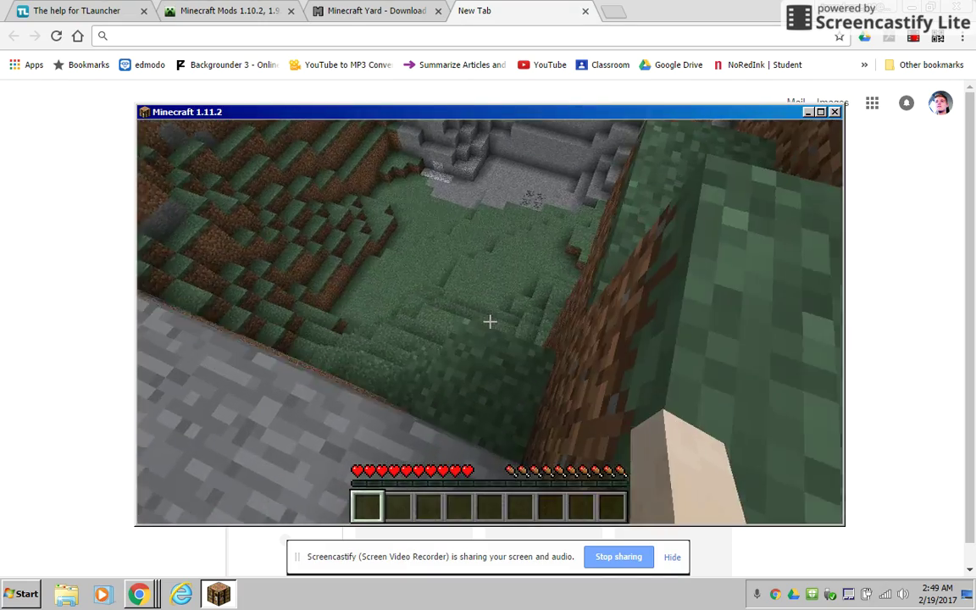
{"action": "key", "text": "w"}
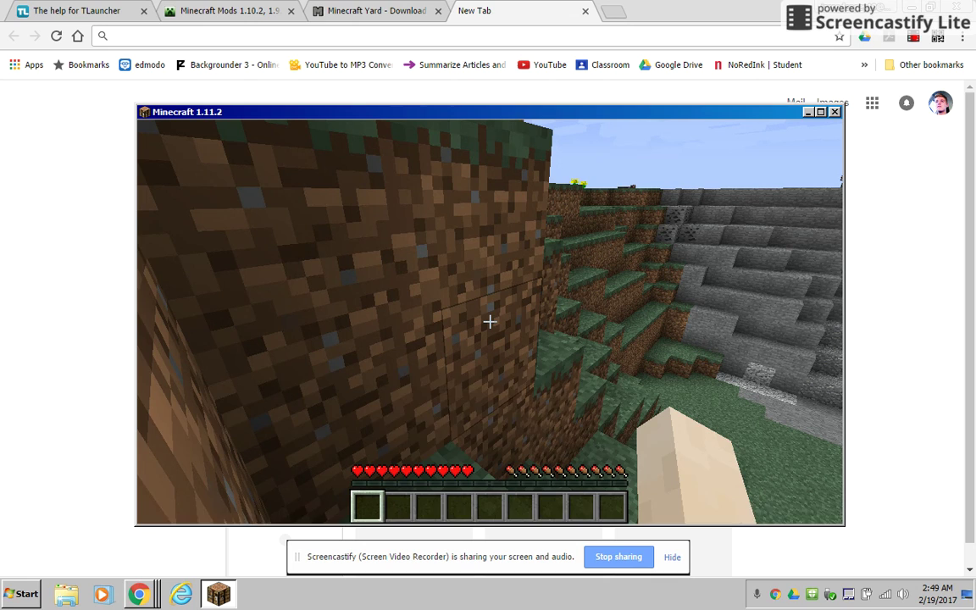
{"action": "key", "text": "slash"}
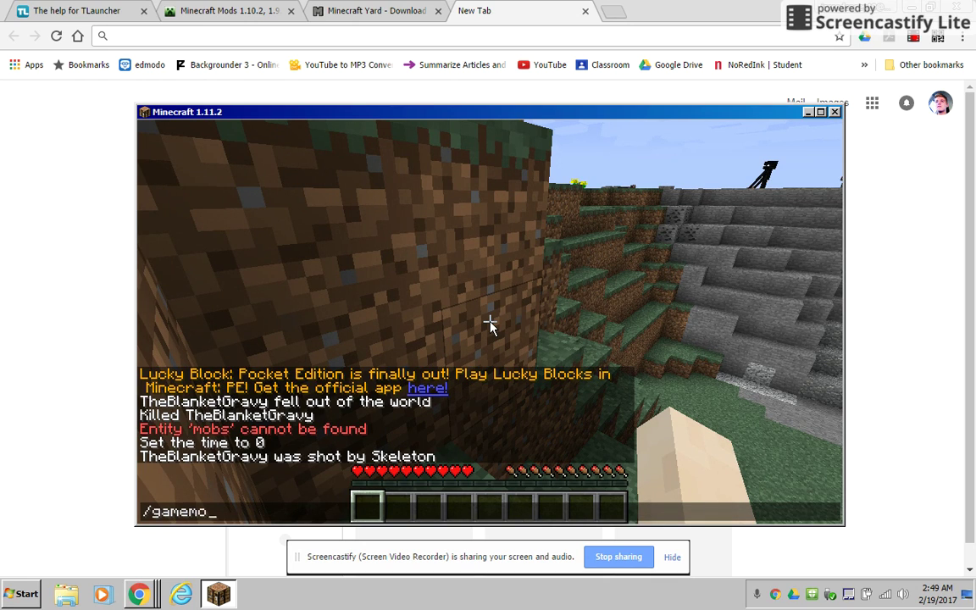
{"action": "type", "text": "gamemode 1"}
{"action": "key", "text": "Return"}
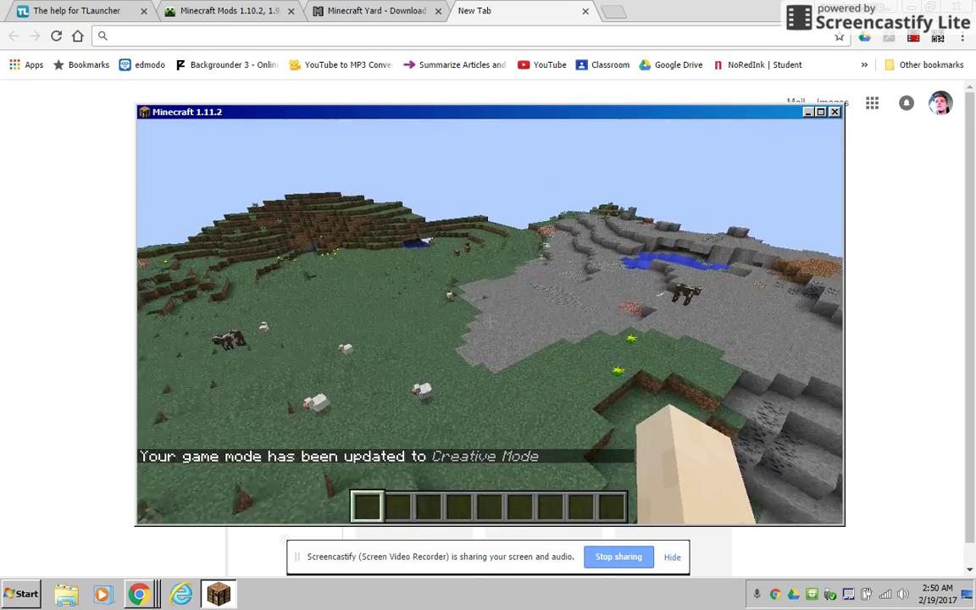
- Put a Lucky Block from the Building Blocks inventory into the second hotbar slot and hold it
{"action": "key", "text": "w"}
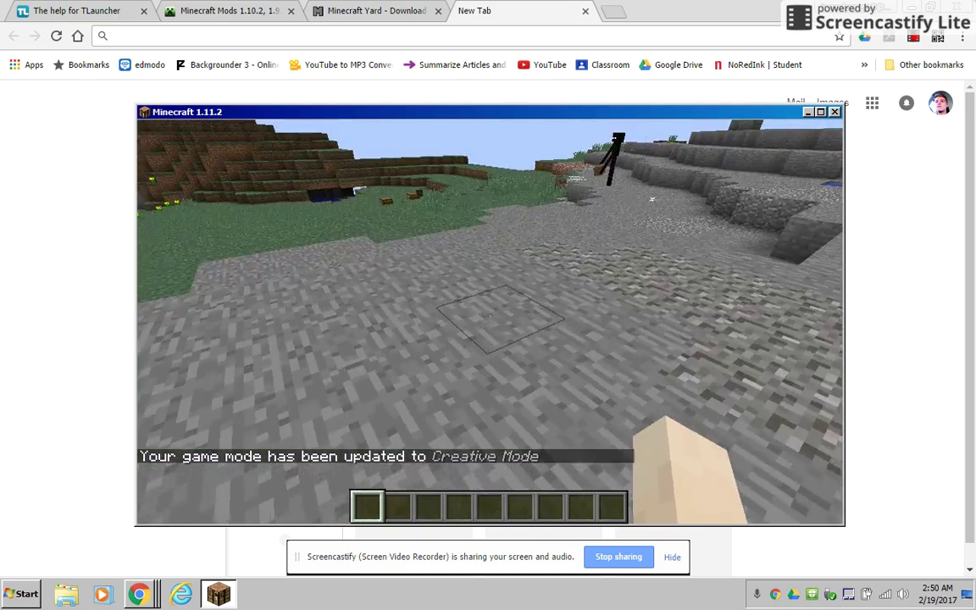
{"action": "key", "text": "e"}
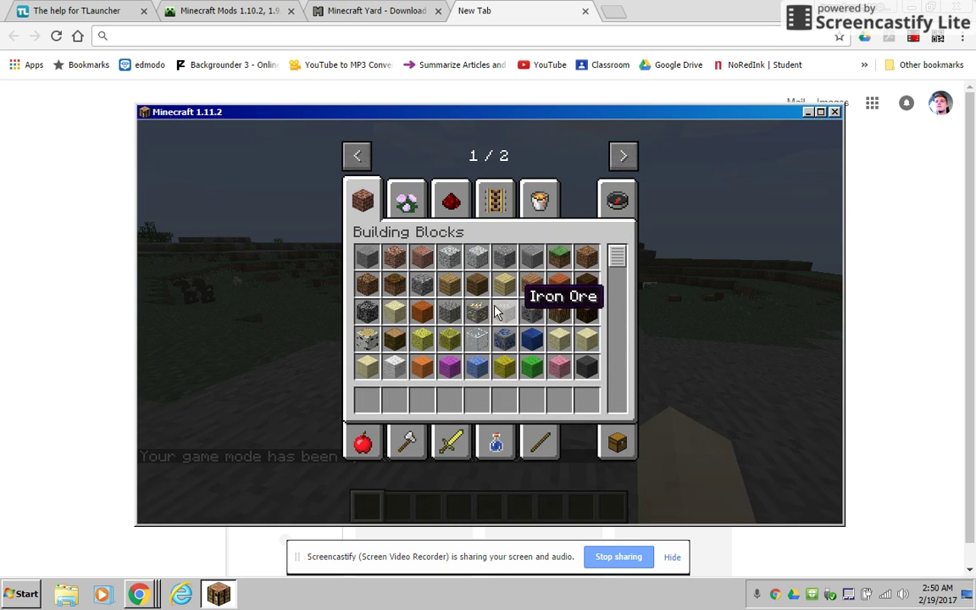
{"action": "scroll", "coordinate": [496, 314], "scroll_direction": "down", "scroll_amount": 15}
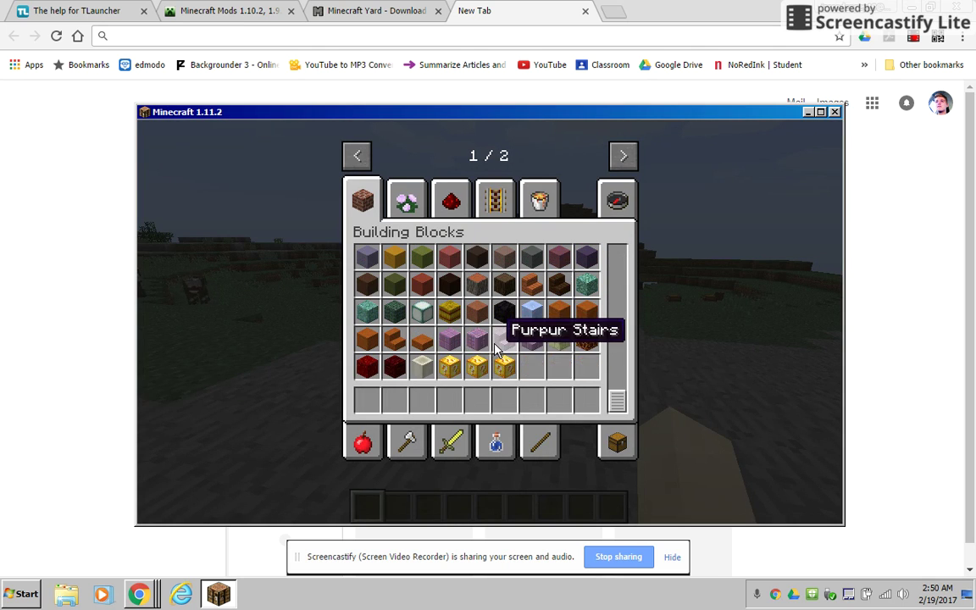
{"action": "left_click", "coordinate": [449, 366]}
{"action": "left_click", "coordinate": [419, 401]}
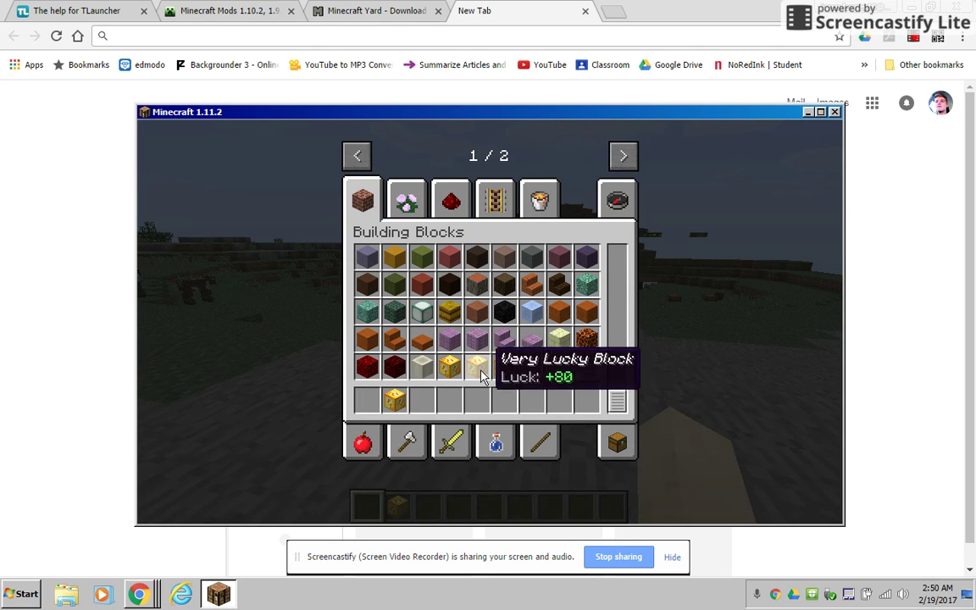
{"action": "key", "text": "e"}
{"action": "key", "text": "2"}
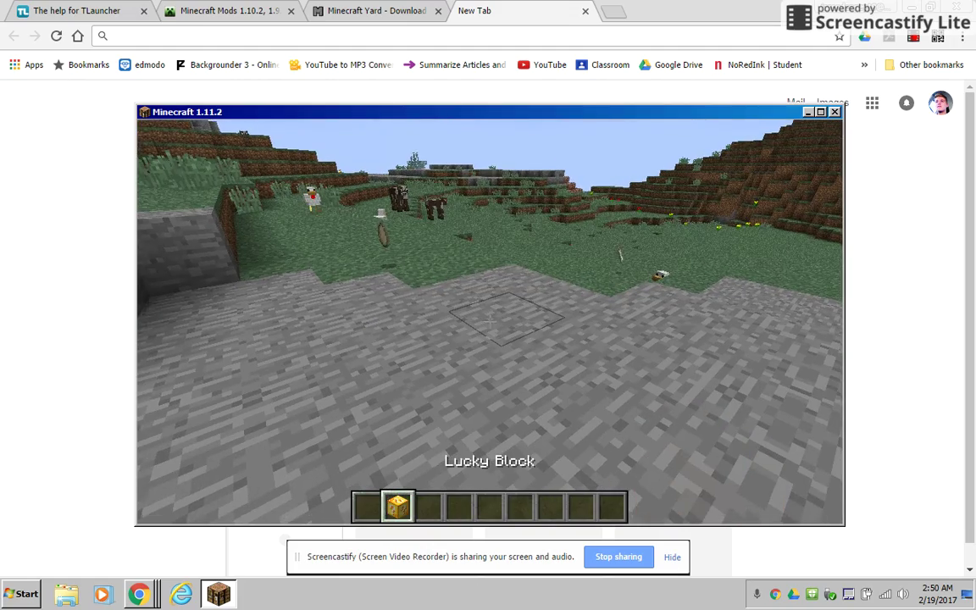
- Place a Lucky Block on the stone ground and try breaking it with an empty hand in creative mode
{"action": "right_click", "coordinate": [490, 320]}
{"action": "key", "text": "3"}
{"action": "left_click", "coordinate": [489, 320]}
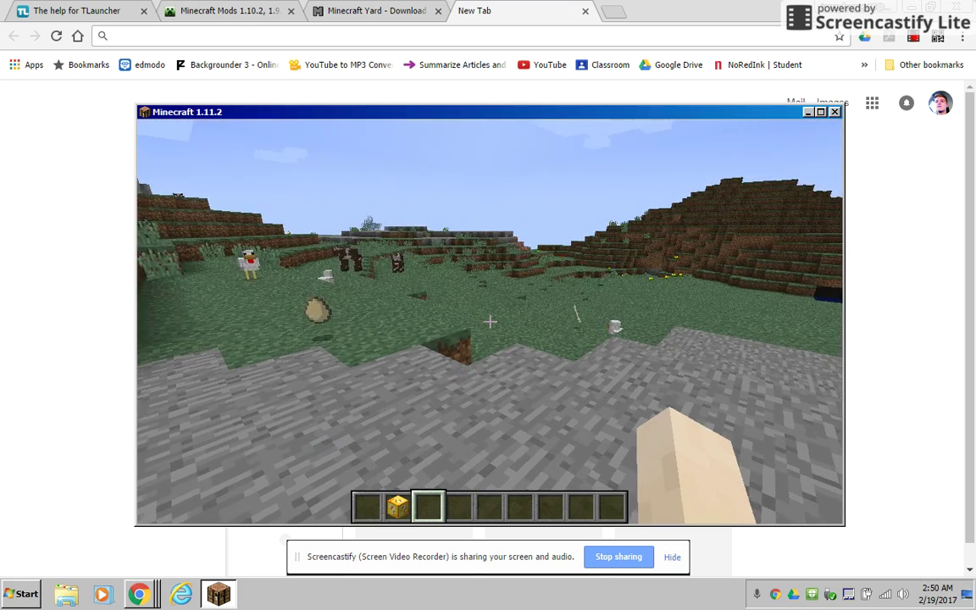
- Place another Lucky Block from the second hotbar slot on the stone ground
{"action": "key", "text": "2"}
{"action": "right_click", "coordinate": [490, 320]}
{"action": "key", "text": "e"}
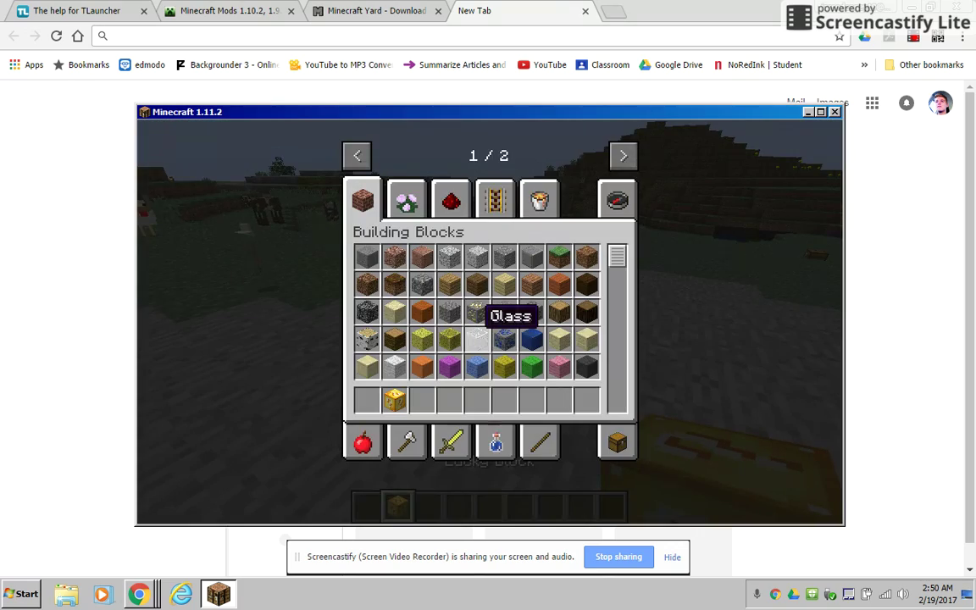
{"action": "key", "text": "e"}
- Switch to survival mode with the command /gamemode 0
{"action": "key", "text": "slash"}
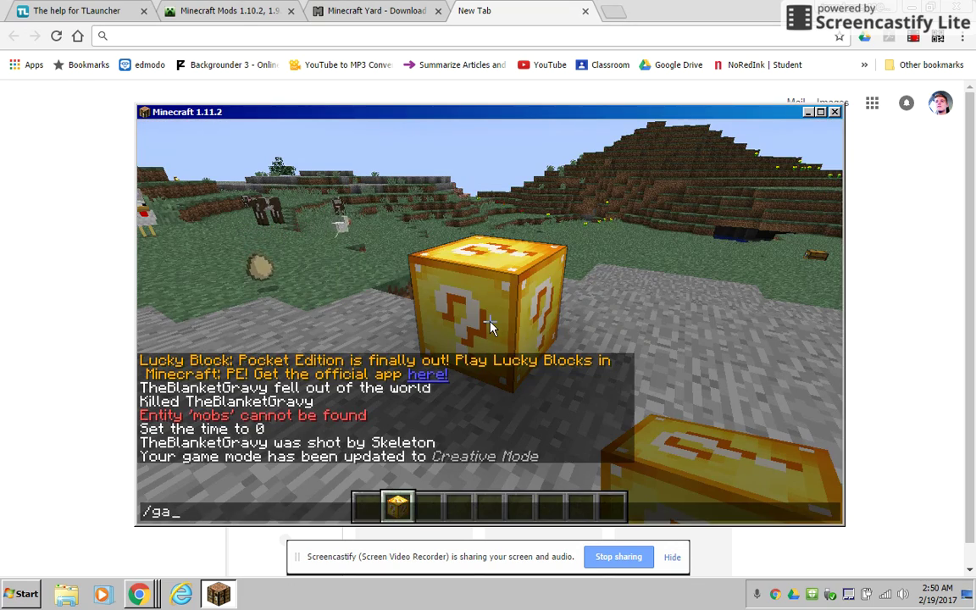
{"action": "type", "text": "ga"}
{"action": "key", "text": "BackSpace"}
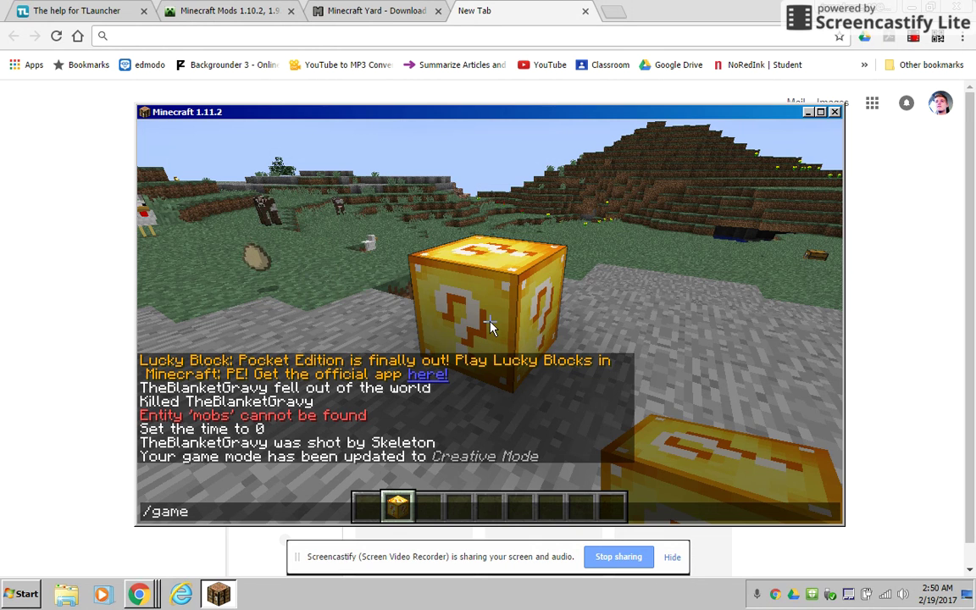
{"action": "type", "text": "amemode "}
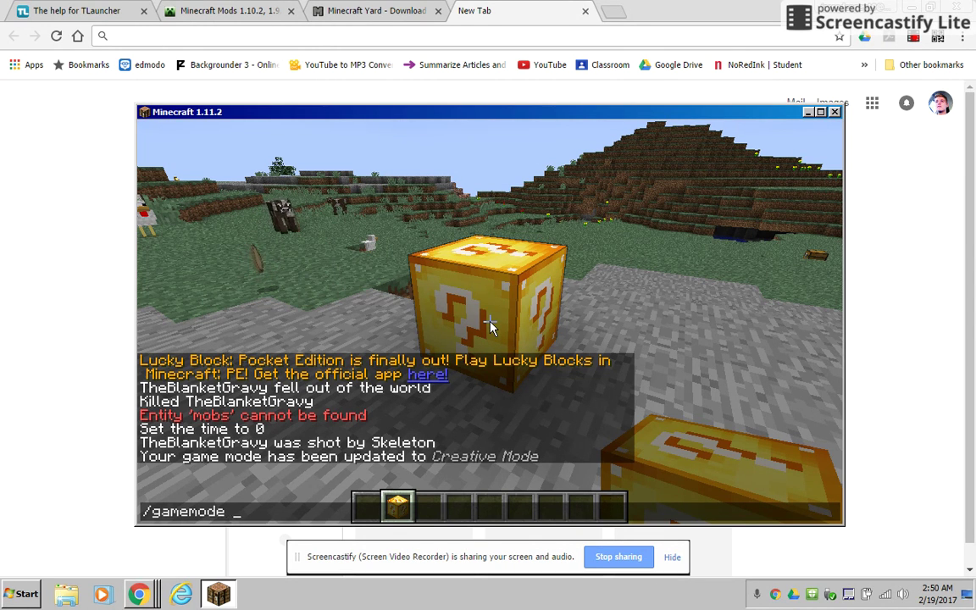
{"action": "type", "text": "0"}
{"action": "key", "text": "Return"}
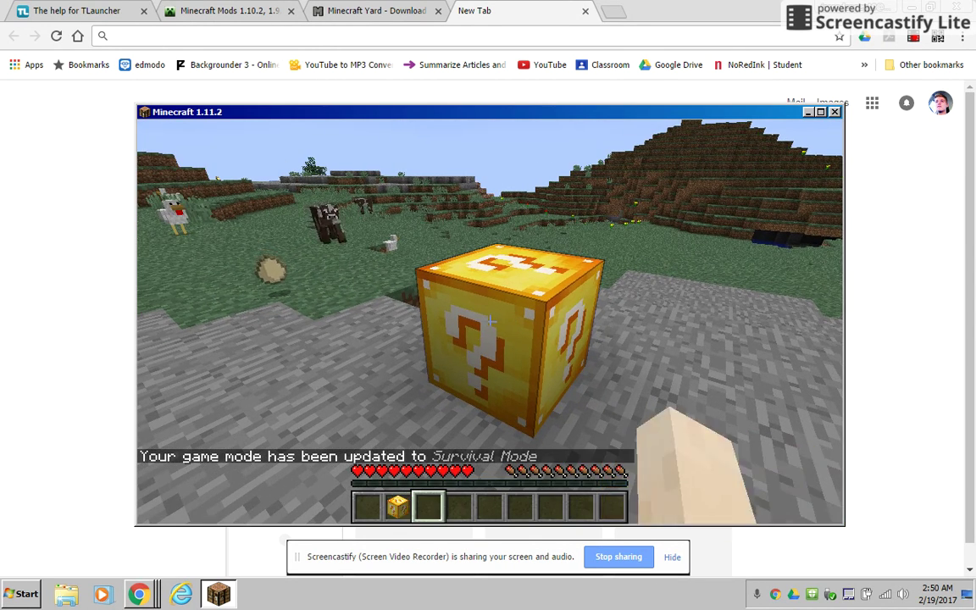
- Break the placed Lucky Block for its items, and place and break the remaining Lucky Block
{"action": "left_click", "coordinate": [490, 322]}
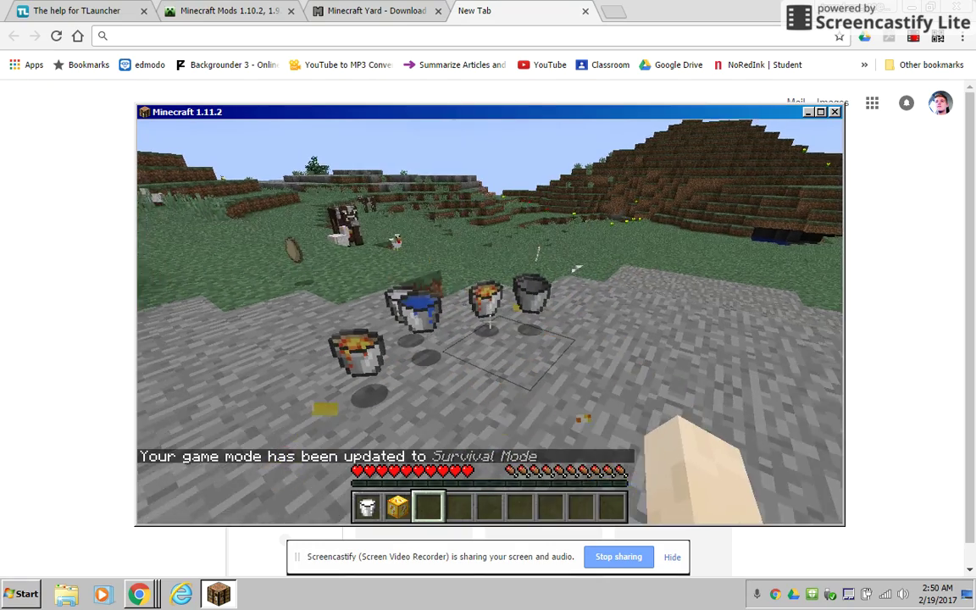
{"action": "scroll", "coordinate": [489, 322], "scroll_direction": "up", "scroll_amount": 1}
{"action": "right_click", "coordinate": [489, 322]}
{"action": "left_click", "coordinate": [489, 322]}
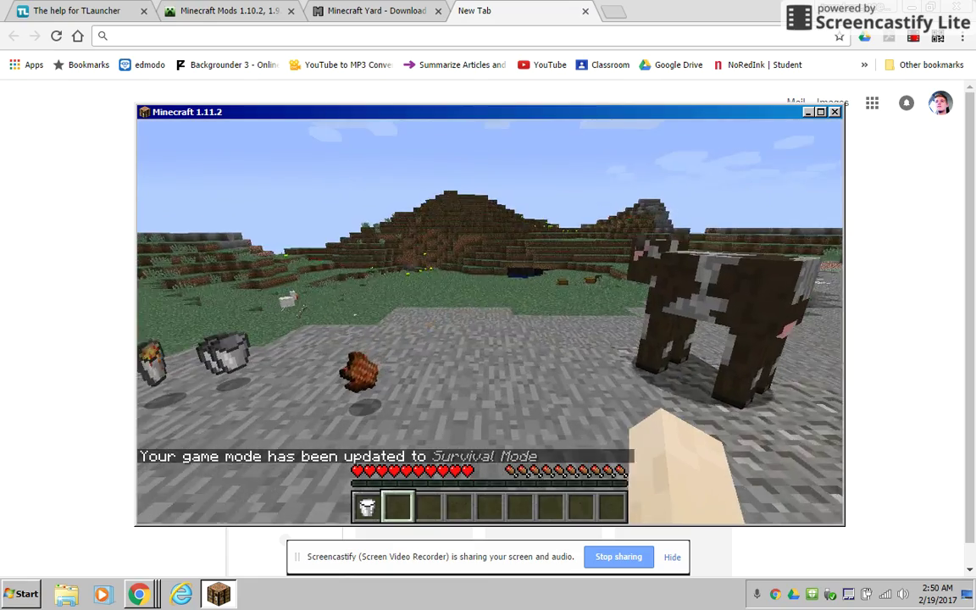
- Walk around the items dropped on the stone ground, and check the inventory
{"action": "key", "text": "w"}
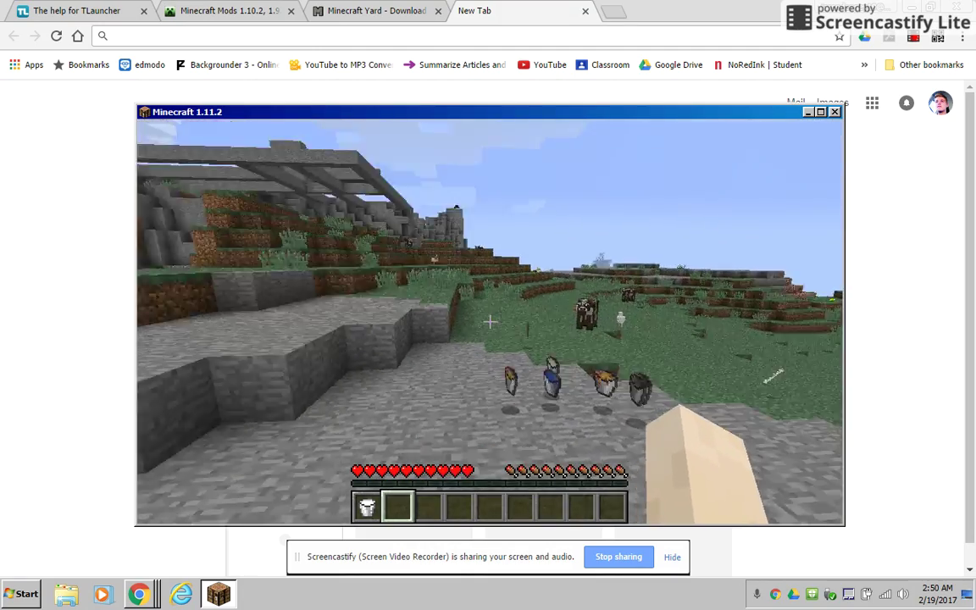
{"action": "key", "text": "e"}
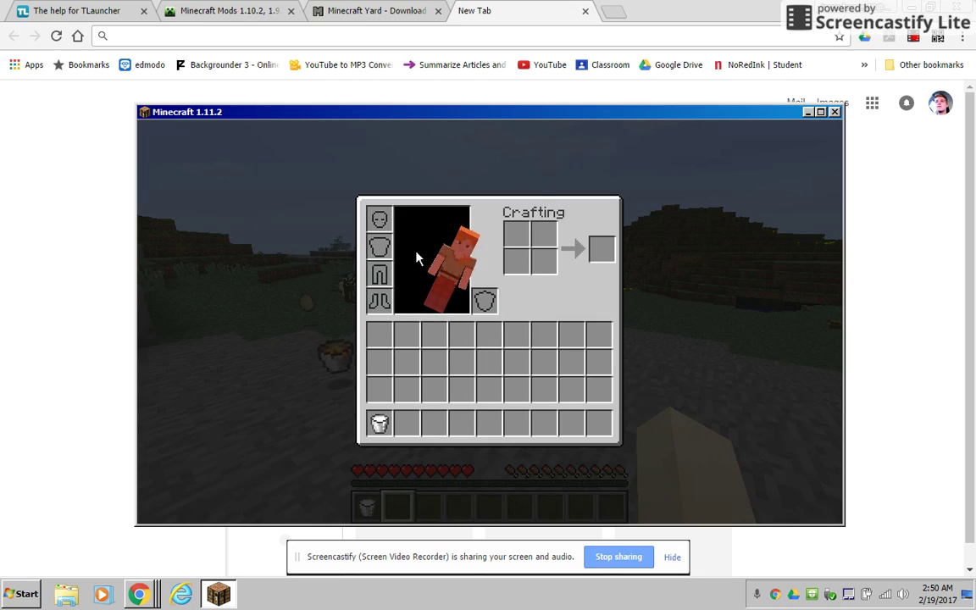
{"action": "key", "text": "e"}
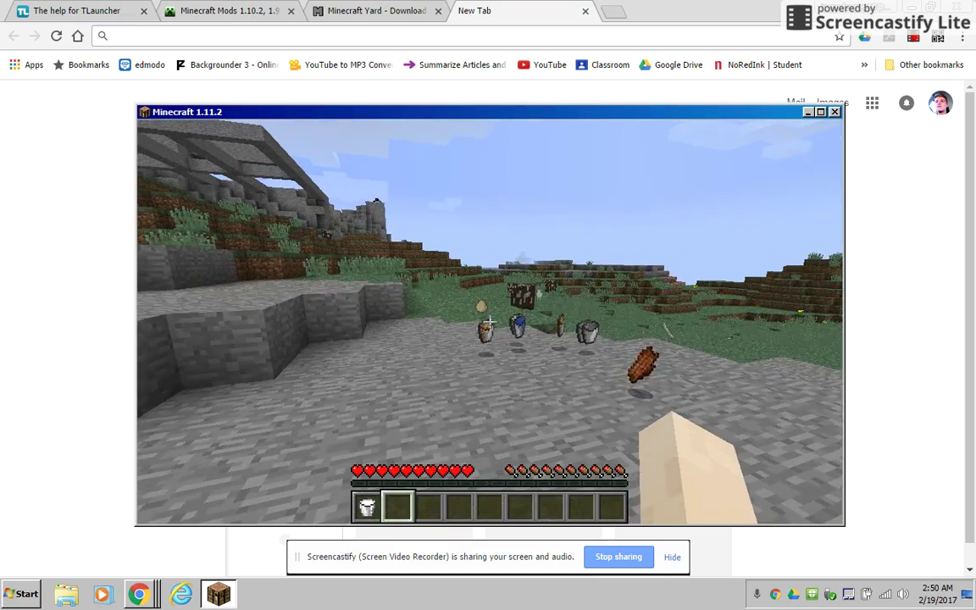
{"action": "key", "text": "w"}
{"action": "key", "text": "d"}
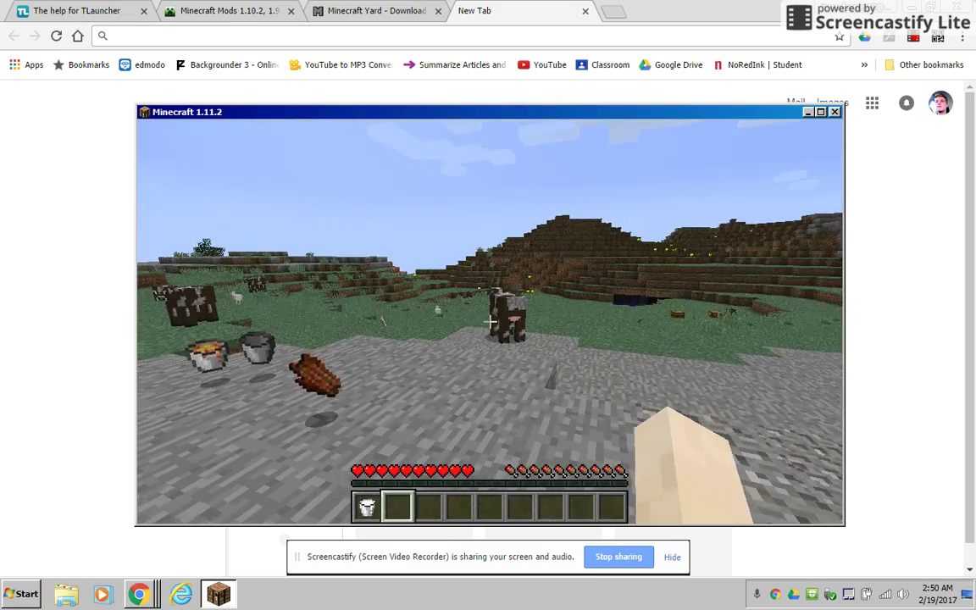
{"action": "key", "text": "w"}
{"action": "key", "text": "space"}
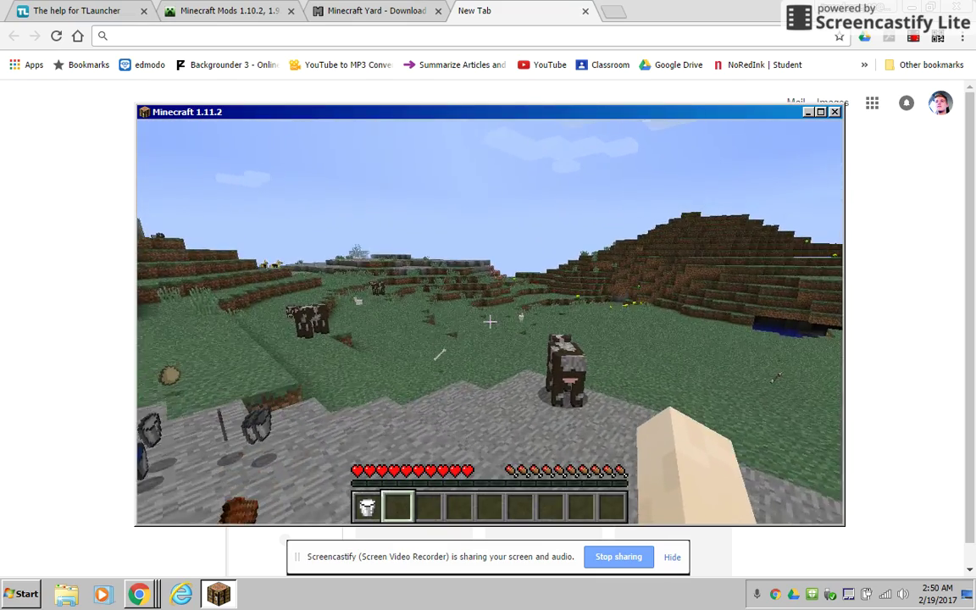
{"action": "key", "text": "w"}
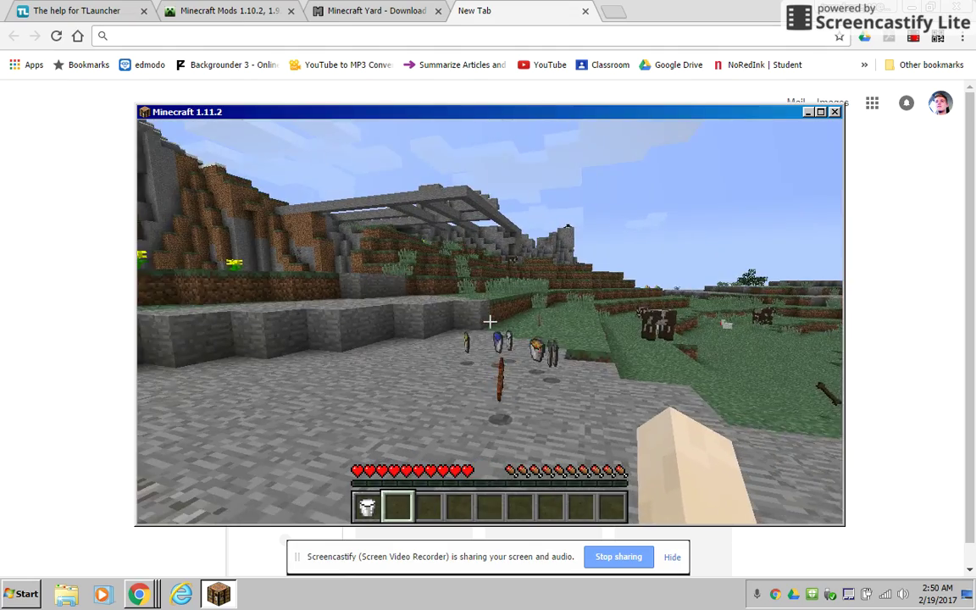
- Collect the dropped buckets, rotten flesh and egg by walking over them on the stone and grass
{"action": "key", "text": "w"}
{"action": "key", "text": "w"}
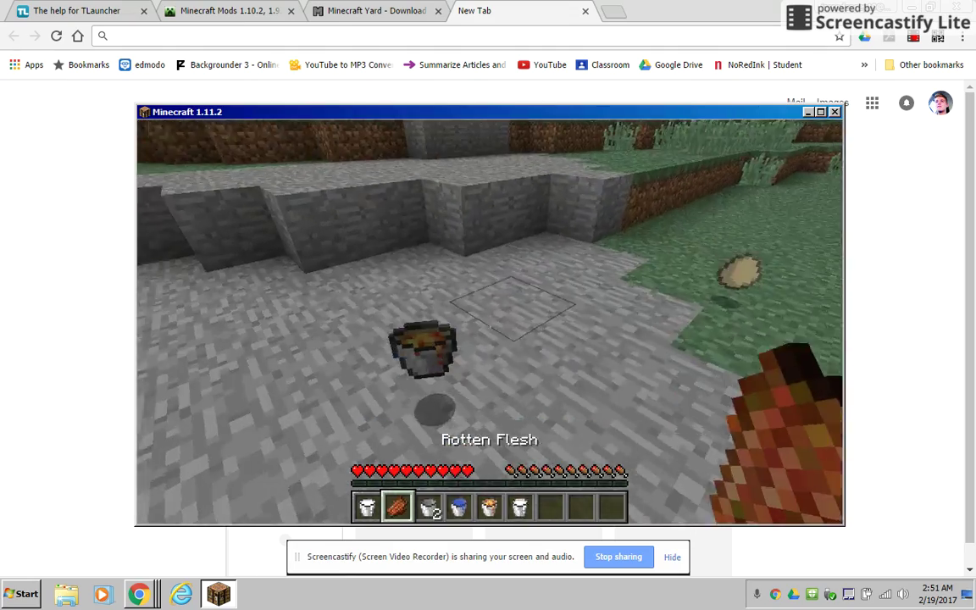
{"action": "key", "text": "w"}
- Empty both lava buckets onto the grass near the animals
{"action": "scroll", "coordinate": [490, 321], "scroll_direction": "down", "scroll_amount": 2}
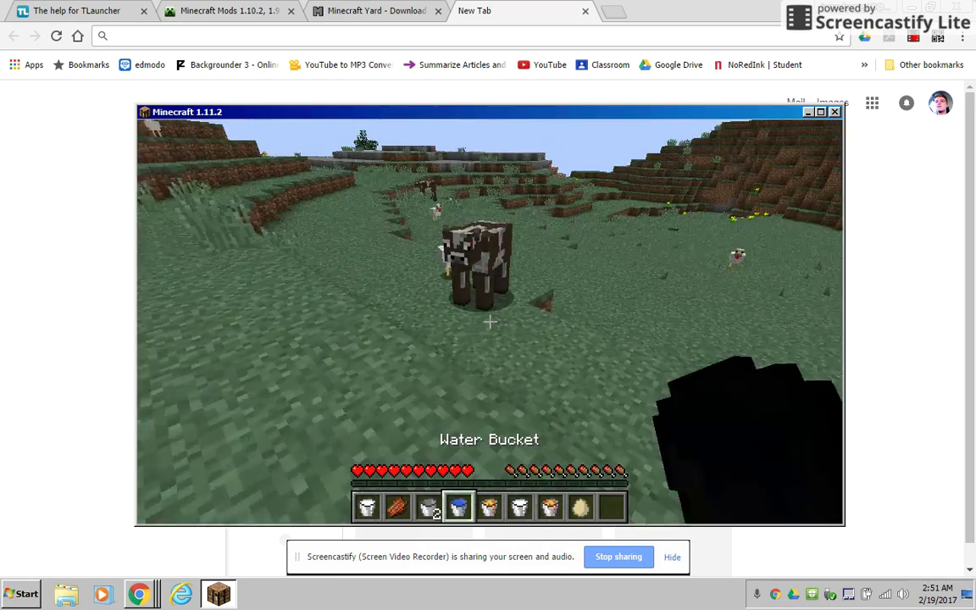
{"action": "scroll", "coordinate": [490, 321], "scroll_direction": "down", "scroll_amount": 1}
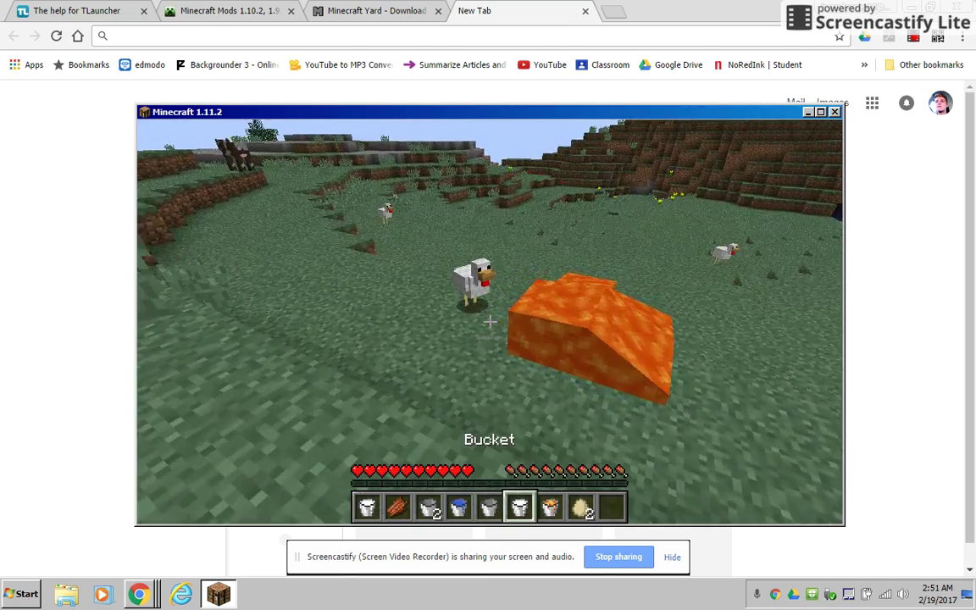
{"action": "right_click", "coordinate": [490, 320]}
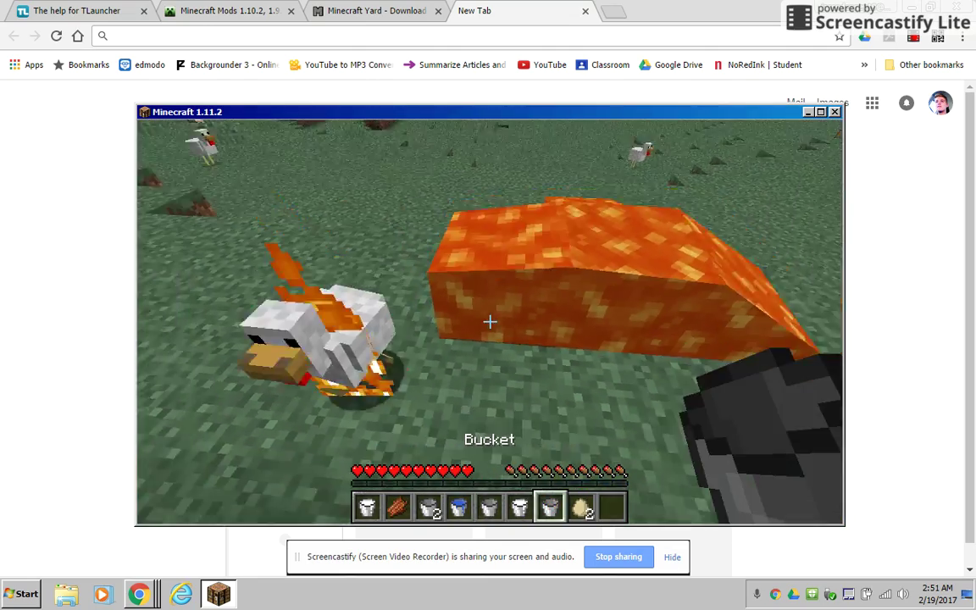
- Walk across the grass beside the burning chicken and throw both eggs at the ground
{"action": "key", "text": "w"}
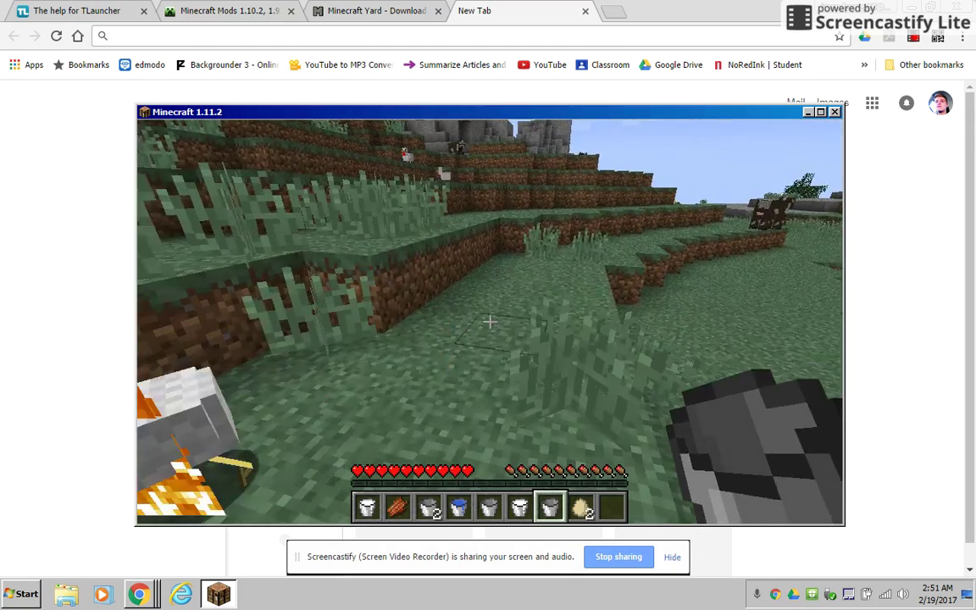
{"action": "scroll", "coordinate": [489, 321], "scroll_direction": "down", "scroll_amount": 1}
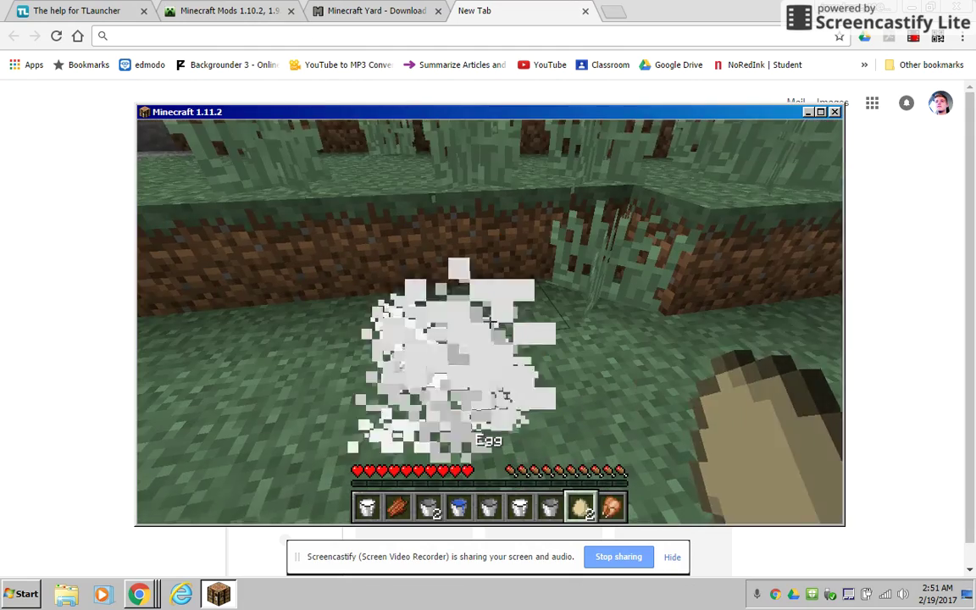
{"action": "right_click", "coordinate": [490, 321]}
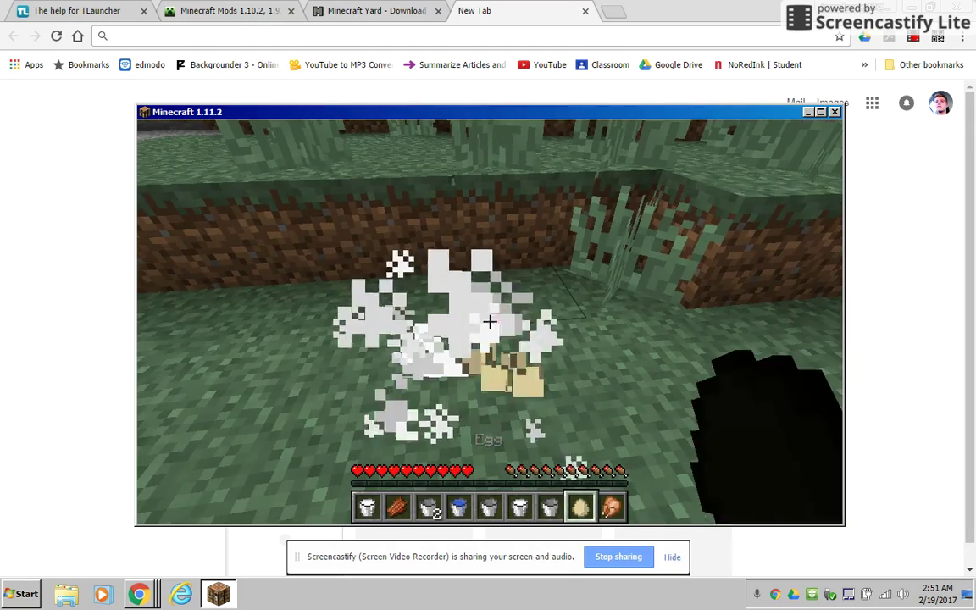
{"action": "right_click", "coordinate": [489, 321]}
- Drink the milk bucket in the sixth hotbar slot and empty the water bucket onto the grass
{"action": "scroll", "coordinate": [490, 321], "scroll_direction": "up", "scroll_amount": 2}
{"action": "right_click", "coordinate": [489, 321]}
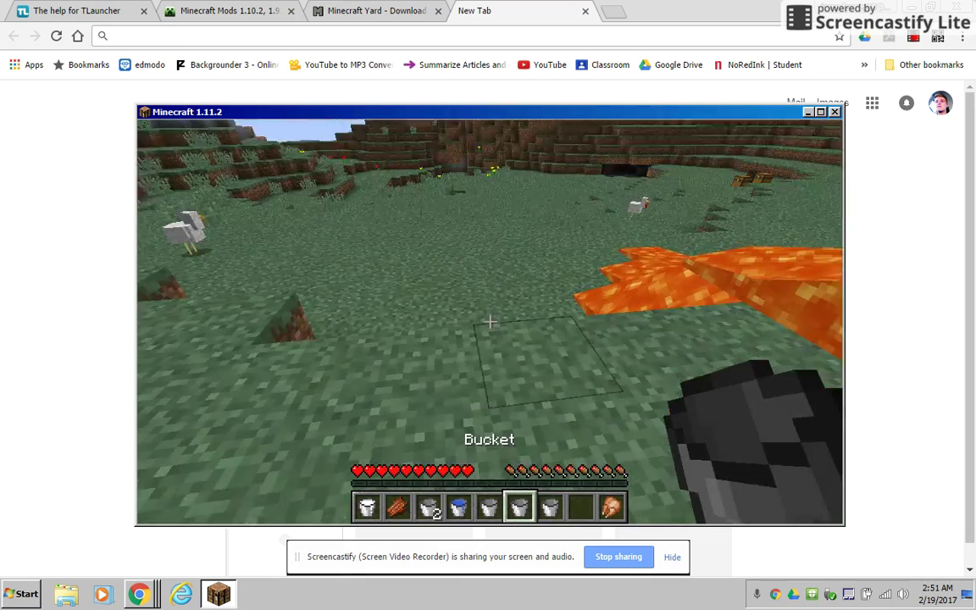
{"action": "right_click", "coordinate": [489, 321]}
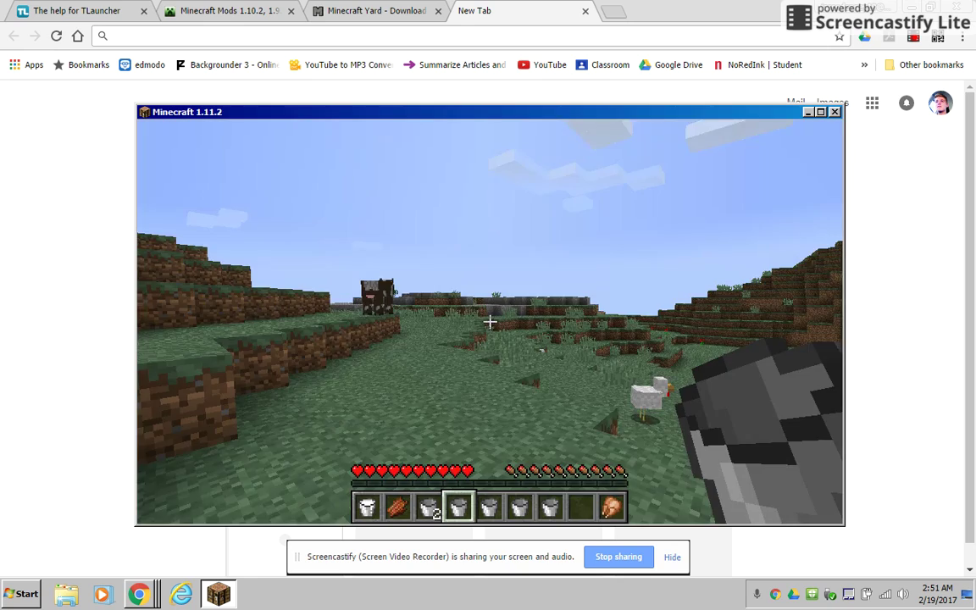
- Check the inventory, close it and pause the game with the Game Menu
{"action": "key", "text": "e"}
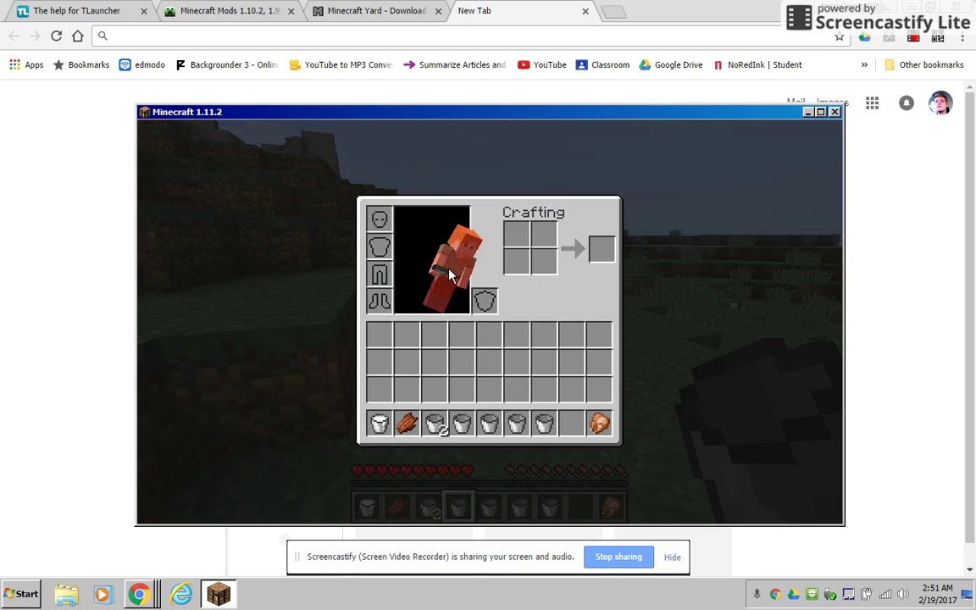
{"action": "key", "text": "e"}
{"action": "key", "text": "Escape"}
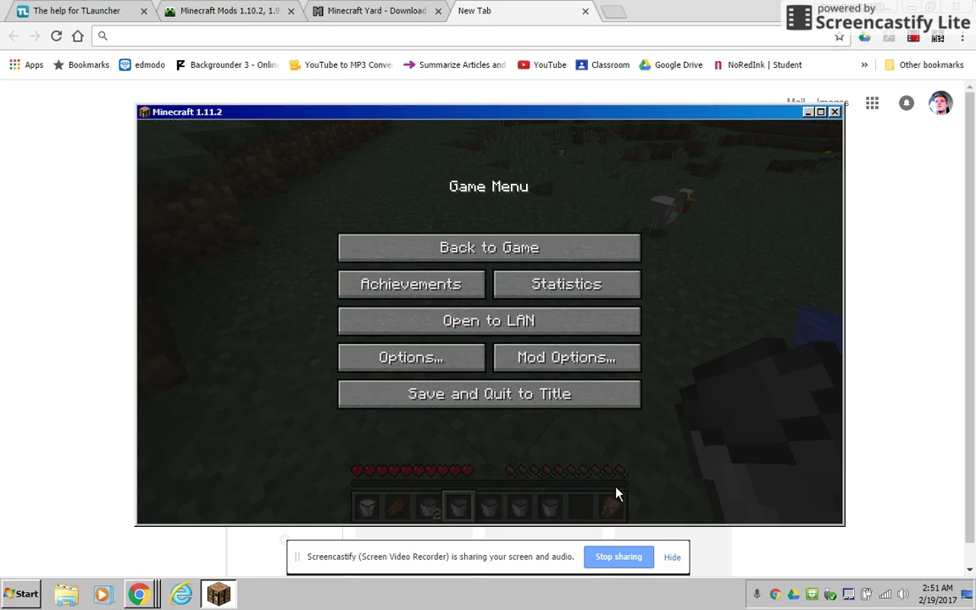